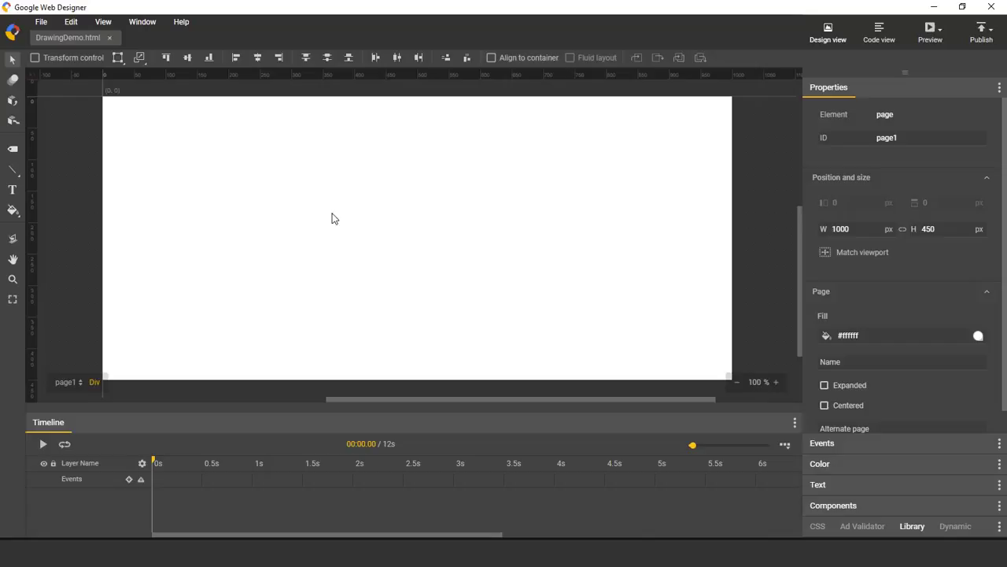
# Choose the Tag tool and give it the red fill colour BE2424
pyautogui.click(13, 153)
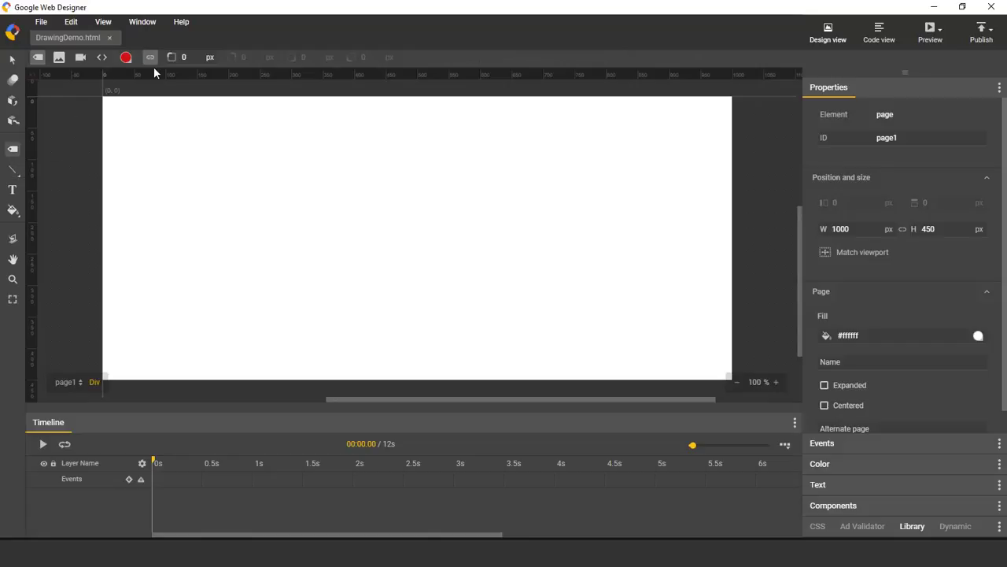
pyautogui.click(124, 59)
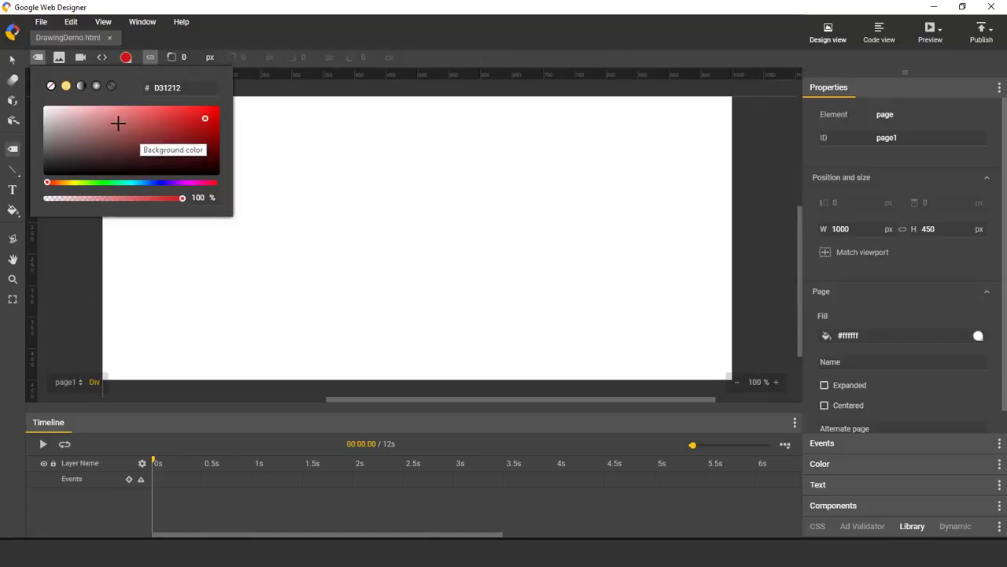
pyautogui.click(187, 124)
pyautogui.press('Escape')
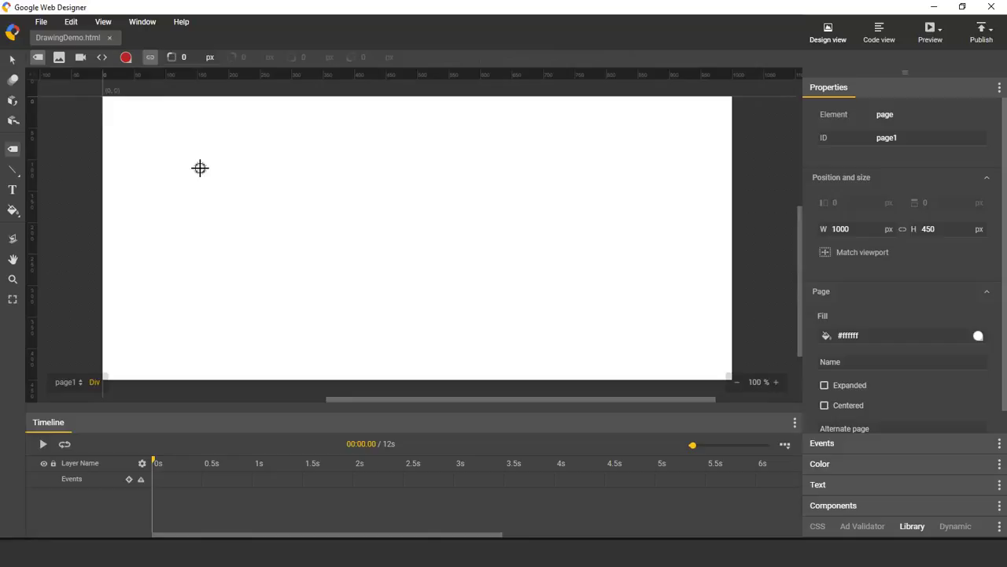
# Draw a 123×164 red div at position 99, 63
pyautogui.moveTo(167, 136)
pyautogui.mouseDown()
pyautogui.moveTo(181, 173)
pyautogui.moveTo(247, 244)
pyautogui.mouseUp()
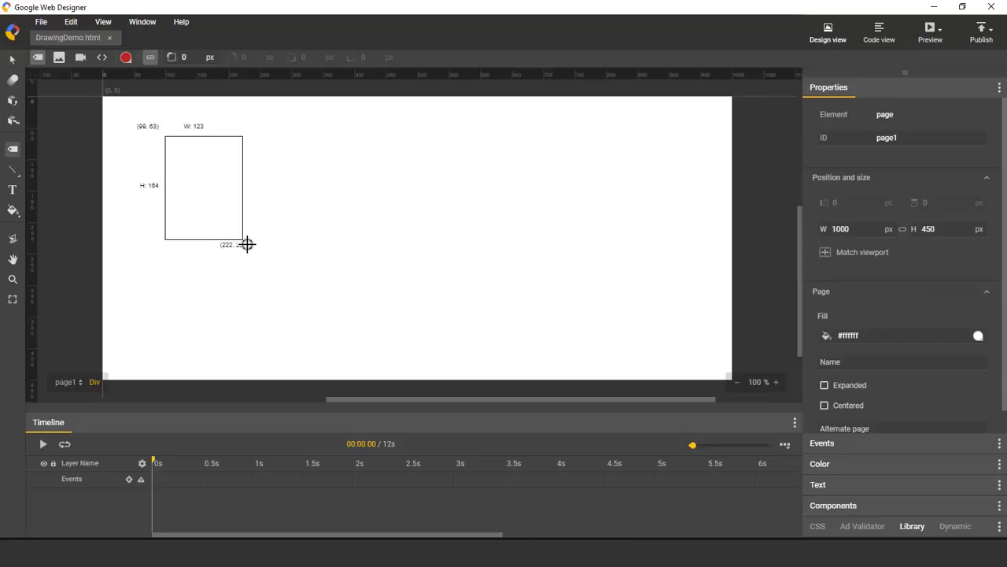
pyautogui.moveTo(248, 244); pyautogui.dragTo(247, 244)
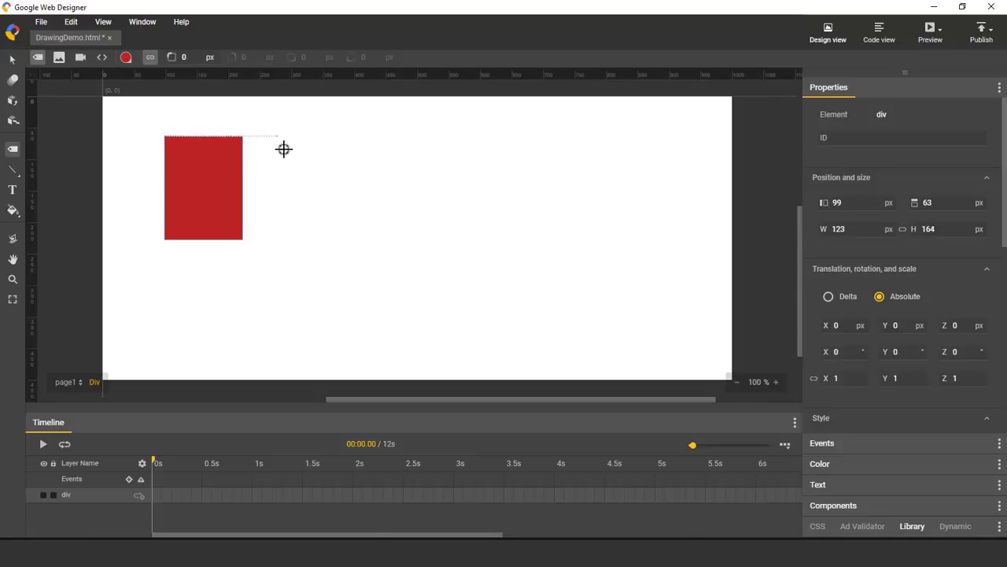
# Draw a 114×82 red div at 281, 63, right of the tall one
pyautogui.moveTo(281, 137)
pyautogui.mouseDown()
pyautogui.moveTo(346, 169)
pyautogui.moveTo(349, 215)
pyautogui.mouseUp()
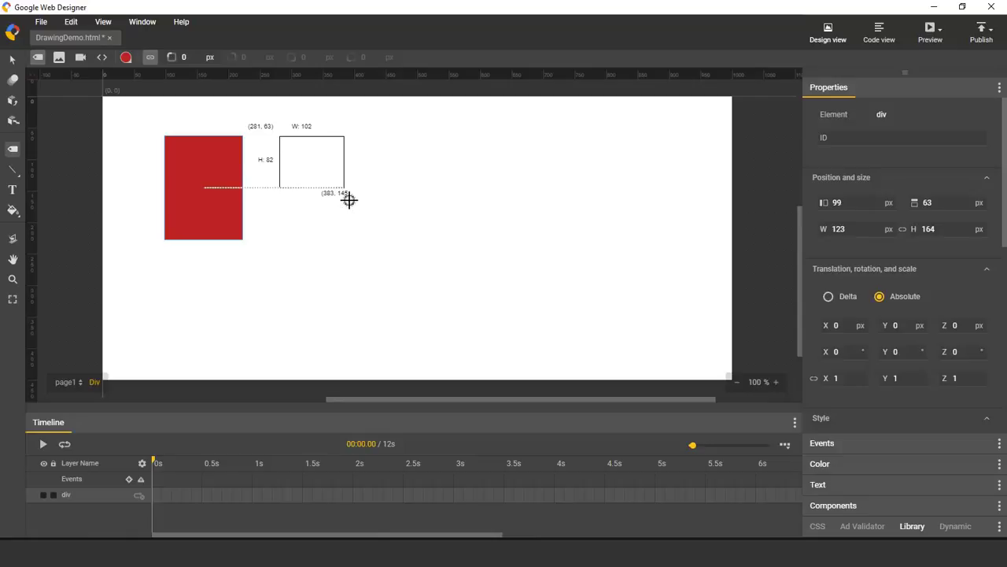
pyautogui.moveTo(348, 216); pyautogui.dragTo(352, 198)
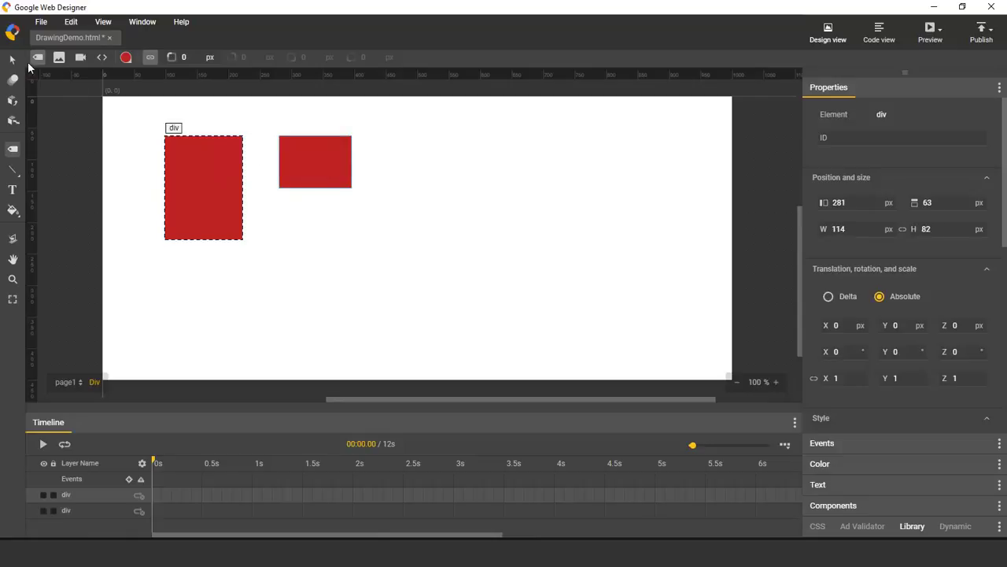
# Drag the small red div with the Selection tool until it sits at 259, 64
pyautogui.click(12, 60)
pyautogui.moveTo(295, 165); pyautogui.dragTo(332, 163)
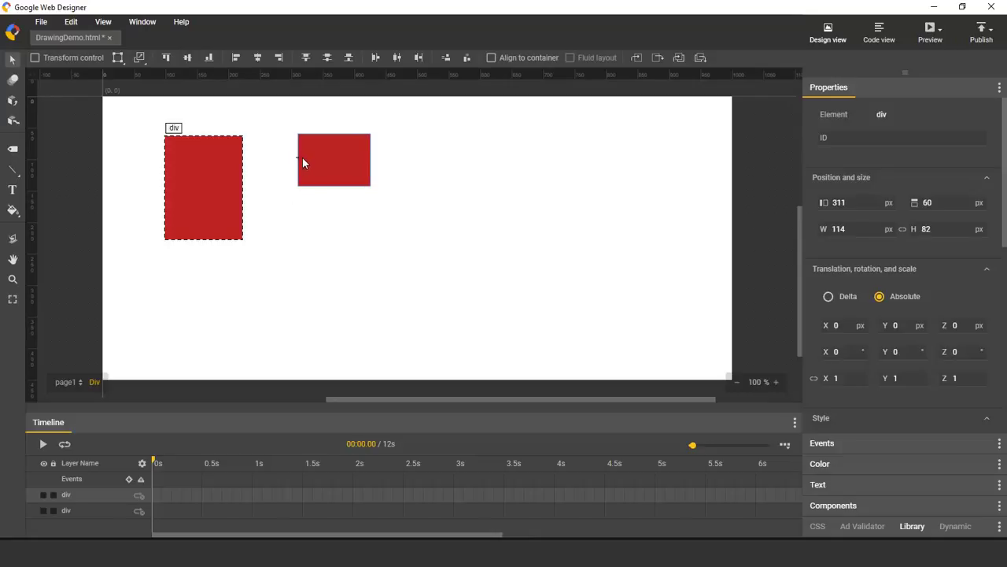
pyautogui.moveTo(300, 157); pyautogui.dragTo(280, 193)
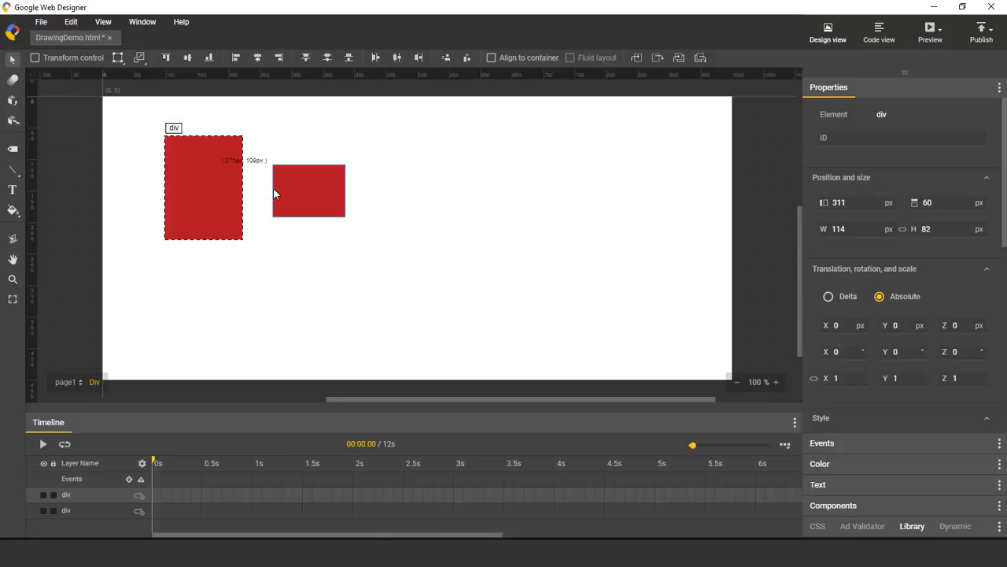
pyautogui.moveTo(280, 193); pyautogui.dragTo(263, 145)
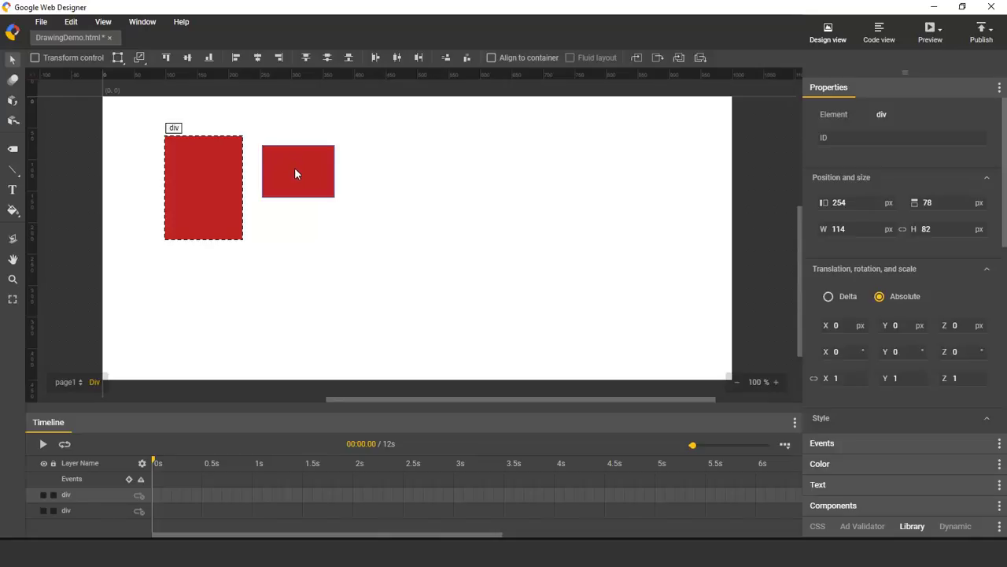
pyautogui.moveTo(295, 172); pyautogui.dragTo(300, 161)
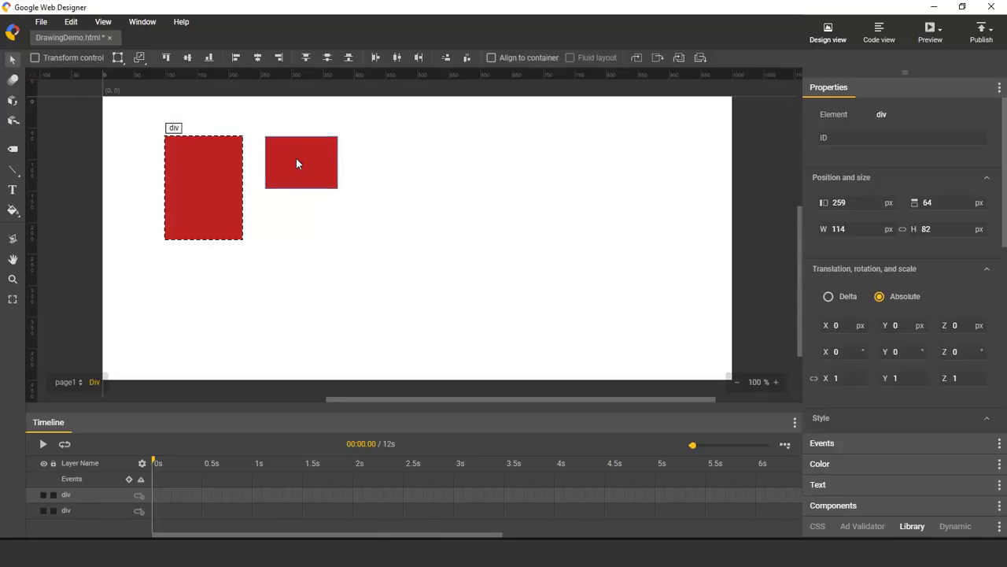
pyautogui.click(103, 22)
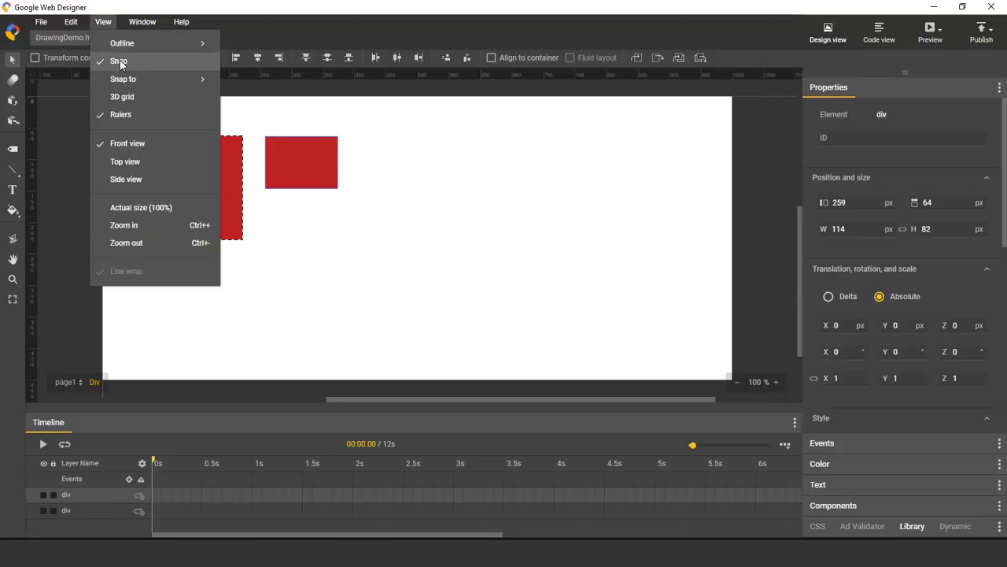
pyautogui.click(373, 129)
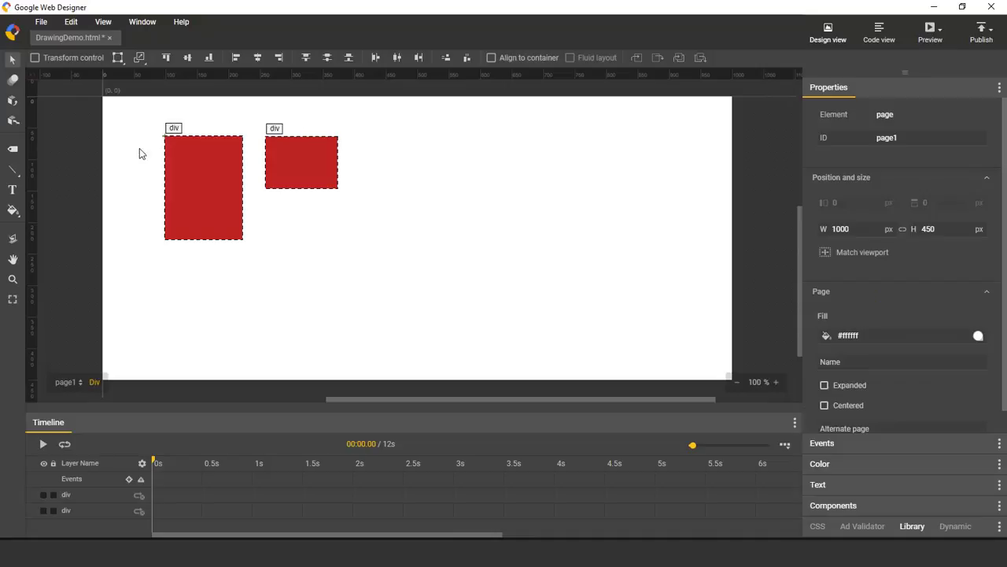
# Draw a curved pen path and an outlined rectangle above and right of it
pyautogui.moveTo(12, 170); pyautogui.dragTo(53, 194)
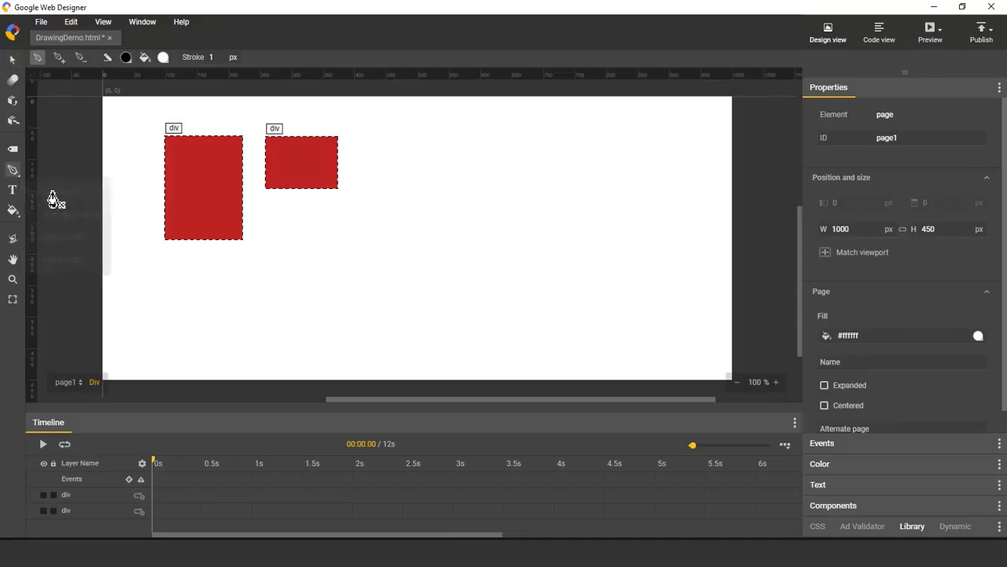
pyautogui.moveTo(360, 241)
pyautogui.mouseDown()
pyautogui.moveTo(416, 213)
pyautogui.moveTo(436, 306)
pyautogui.mouseUp()
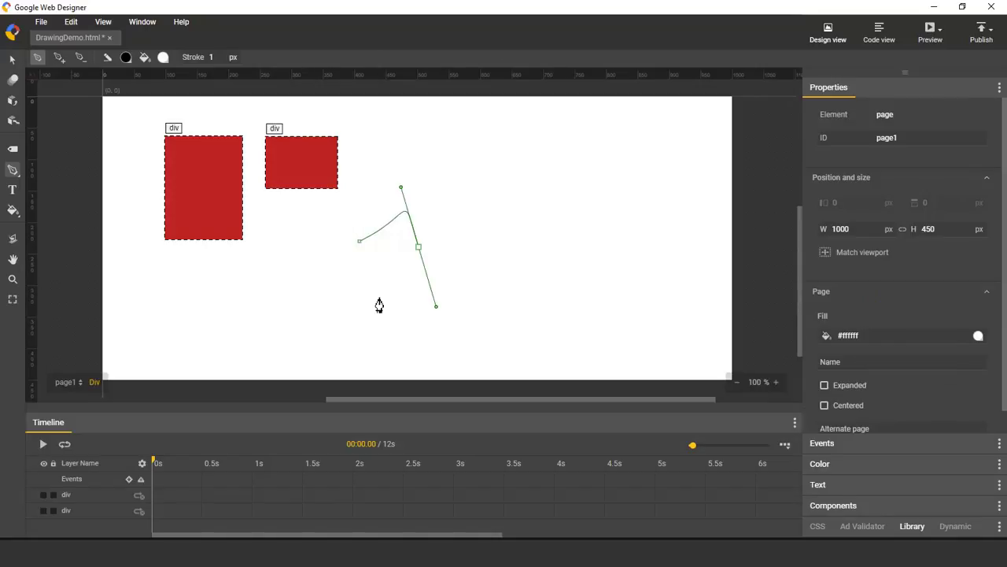
pyautogui.moveTo(375, 296)
pyautogui.mouseDown()
pyautogui.moveTo(314, 288)
pyautogui.moveTo(328, 231)
pyautogui.mouseUp()
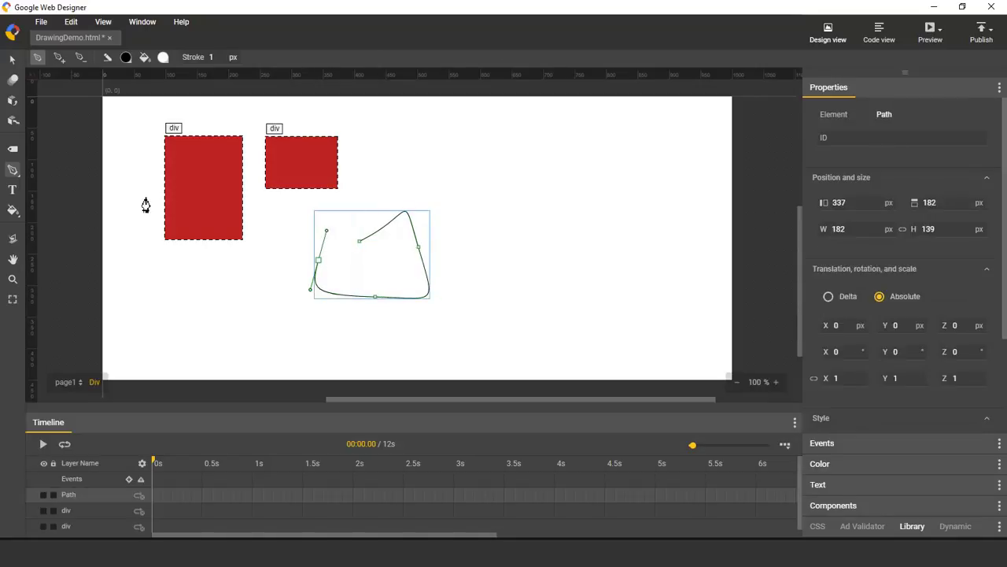
pyautogui.moveTo(13, 170); pyautogui.dragTo(53, 211)
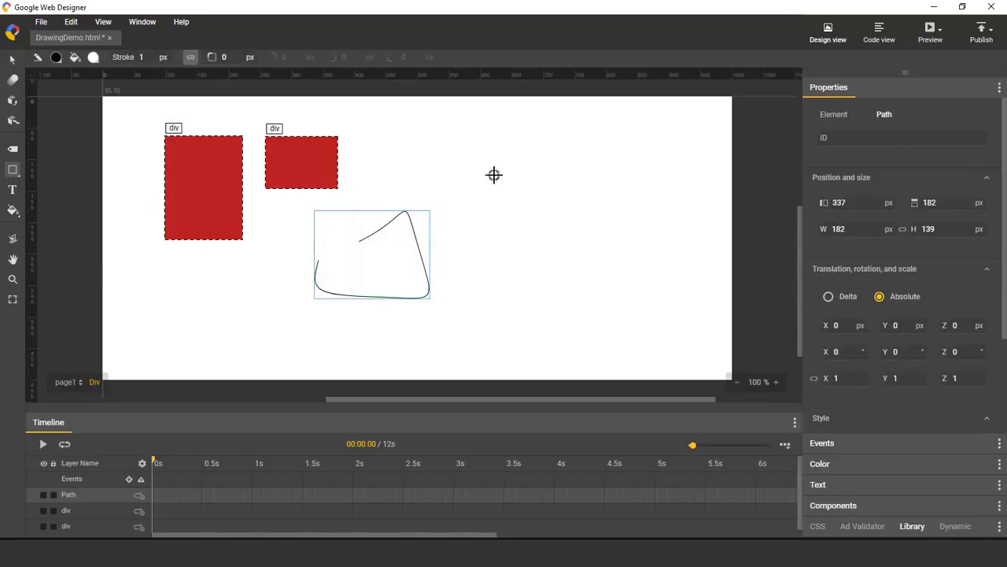
pyautogui.moveTo(499, 162); pyautogui.dragTo(553, 210)
# Add an ellipse below the rectangle and a diagonal line near the page's right side
pyautogui.click(13, 171)
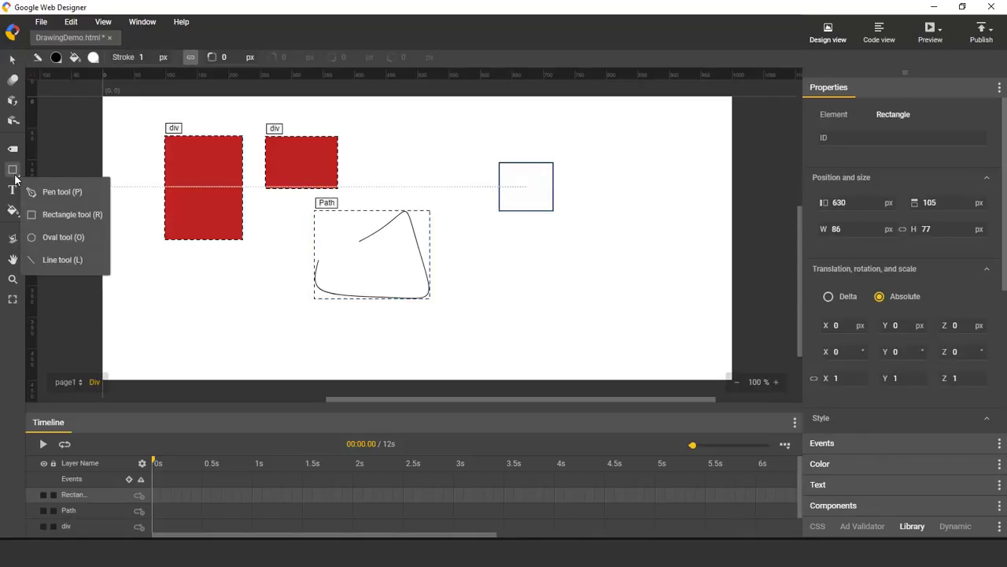
pyautogui.click(63, 237)
pyautogui.moveTo(472, 239); pyautogui.dragTo(586, 298)
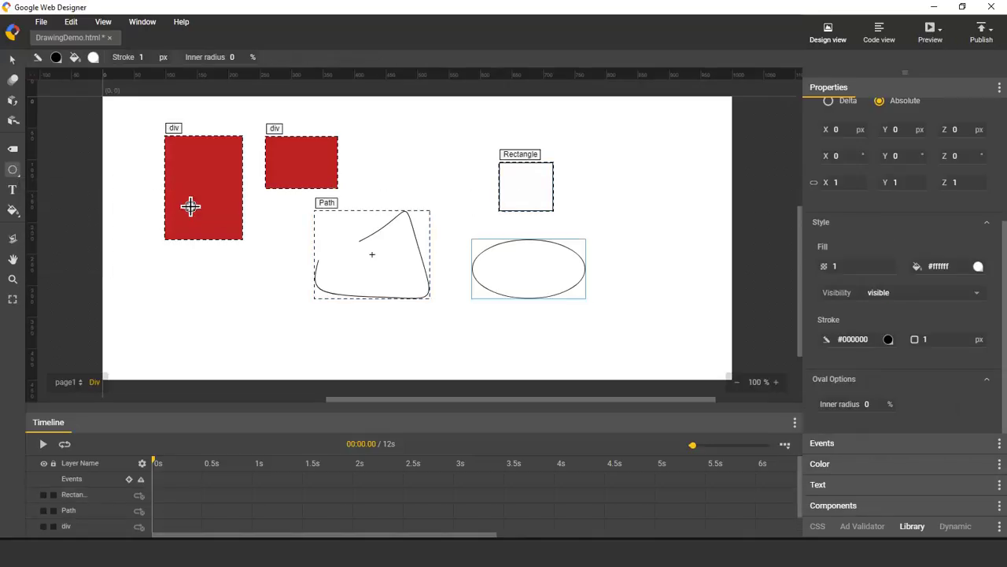
pyautogui.click(13, 171)
pyautogui.click(56, 258)
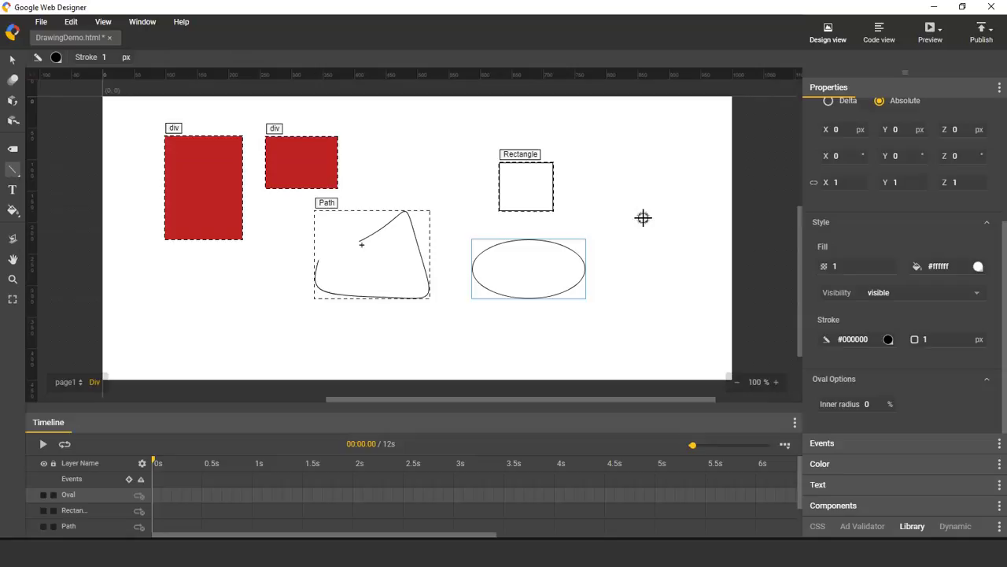
pyautogui.moveTo(644, 187); pyautogui.dragTo(694, 239)
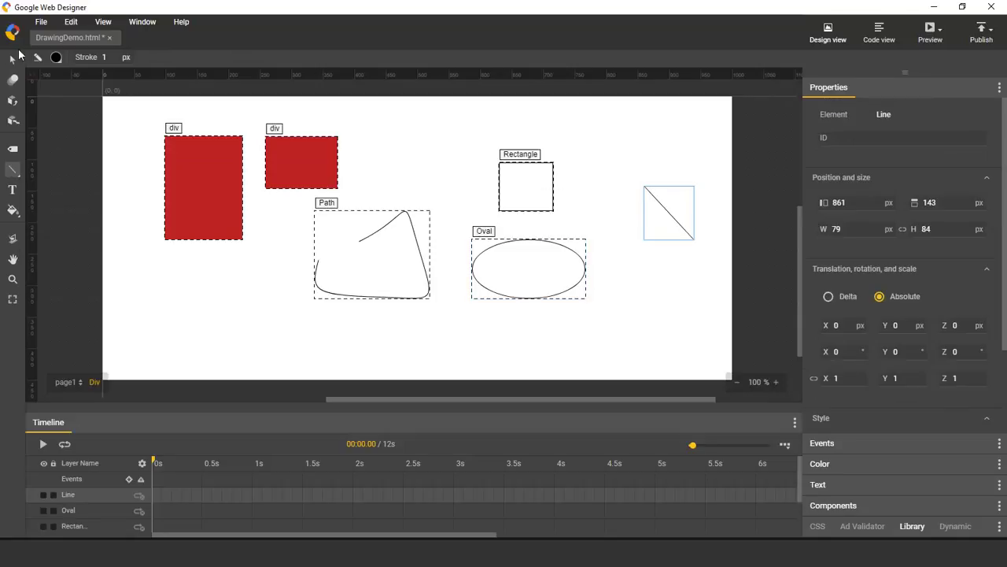
# Select the second div and change its fill to green #52be24
pyautogui.click(13, 59)
pyautogui.click(186, 153)
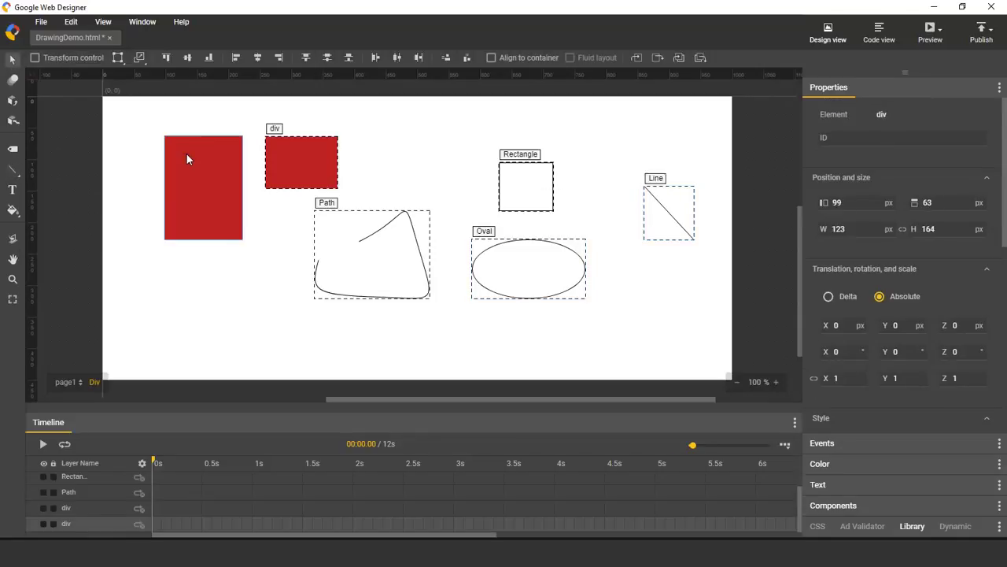
pyautogui.click(297, 168)
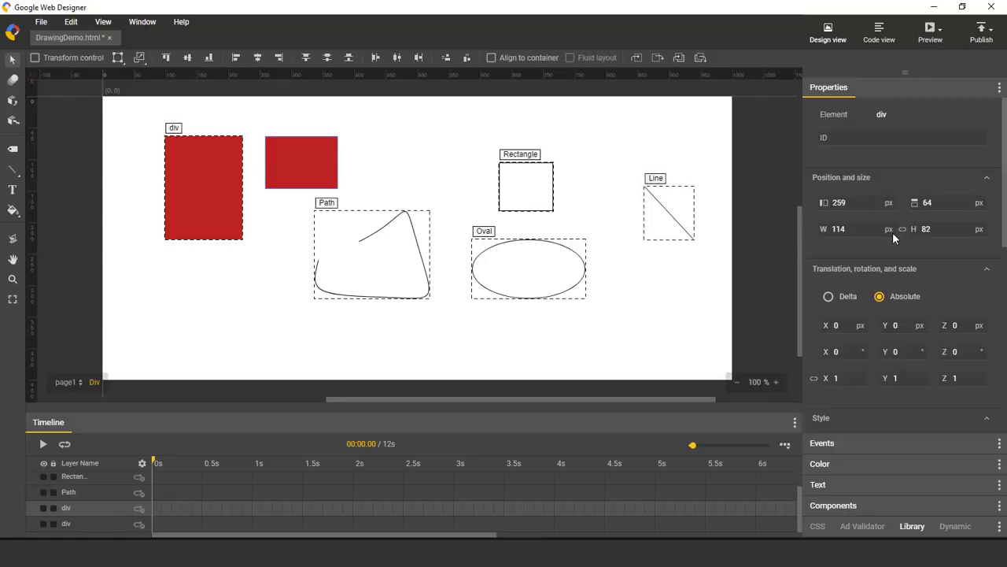
pyautogui.scroll(-3, 894, 235)
pyautogui.scroll(-3, 897, 236)
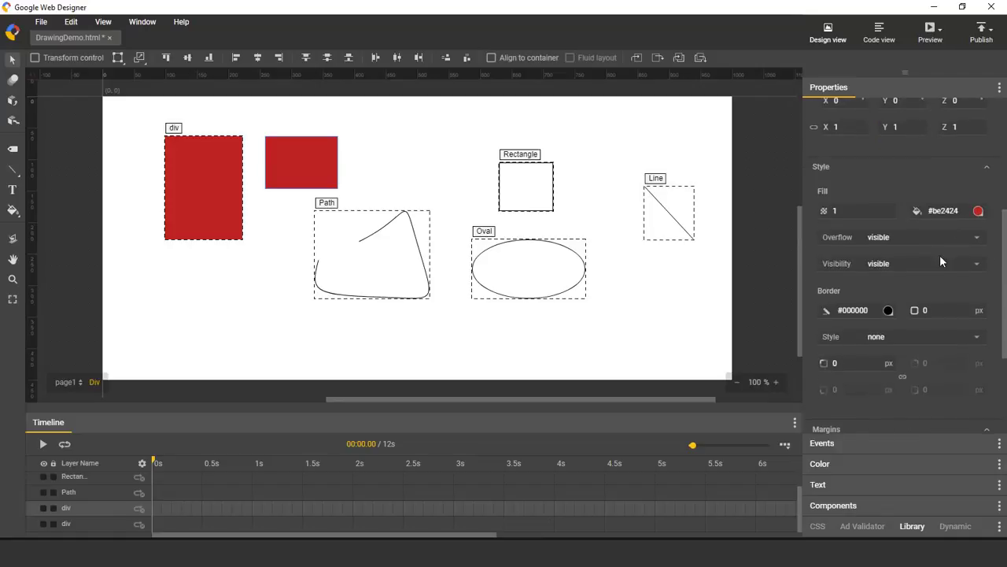
pyautogui.click(979, 211)
pyautogui.click(809, 341)
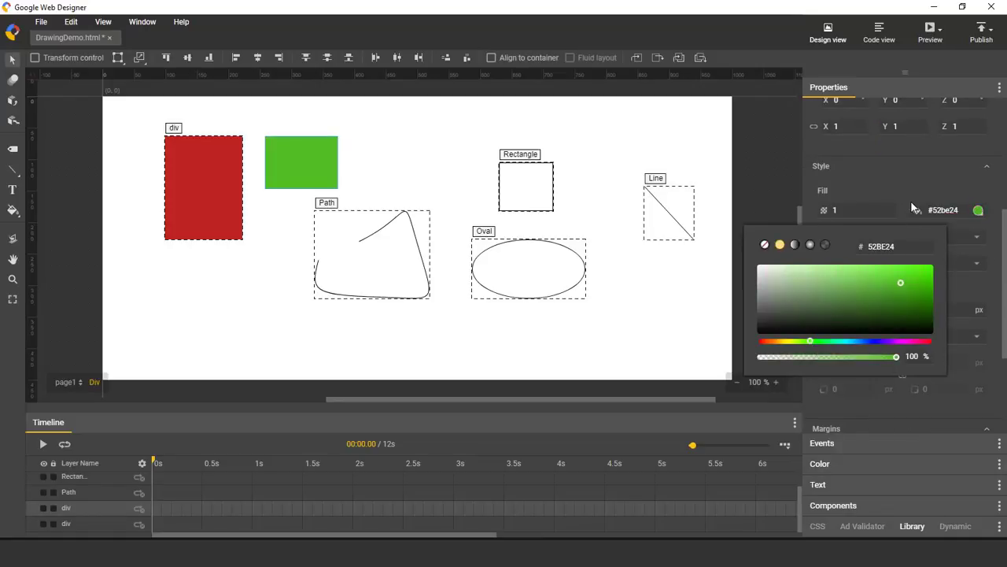
pyautogui.click(905, 175)
# Resize the green div to 121 by 120 px
pyautogui.scroll(3, 932, 144)
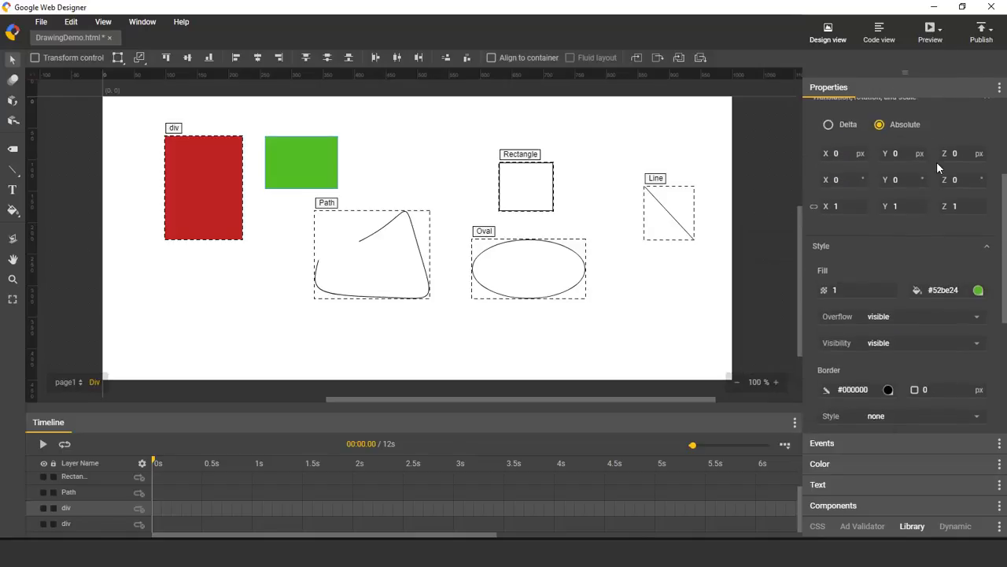
pyautogui.scroll(3, 937, 162)
pyautogui.moveTo(845, 229); pyautogui.dragTo(834, 231)
pyautogui.moveTo(927, 229)
pyautogui.mouseDown()
pyautogui.moveTo(961, 243)
pyautogui.moveTo(939, 231)
pyautogui.mouseUp()
pyautogui.write('120')
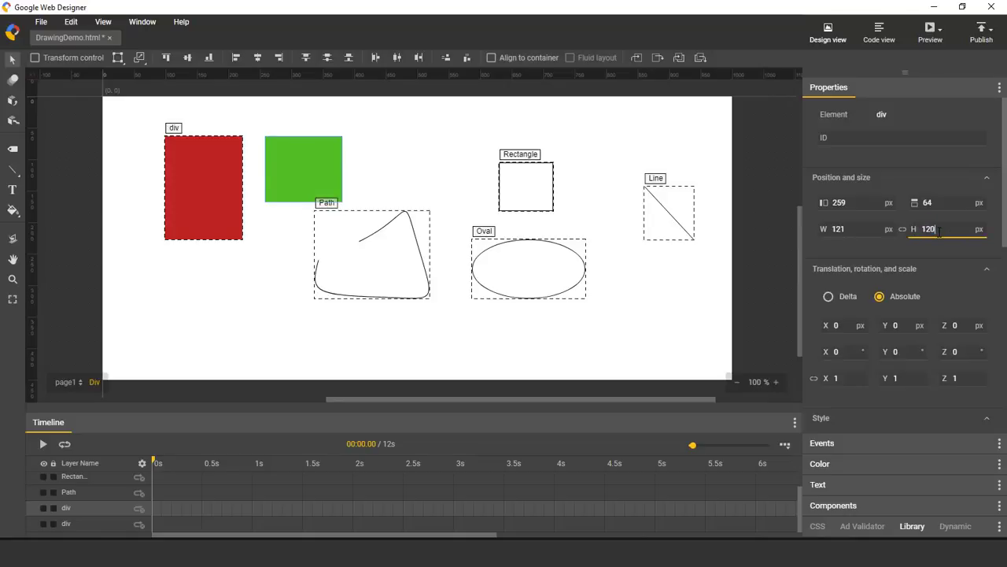
pyautogui.press('Return')
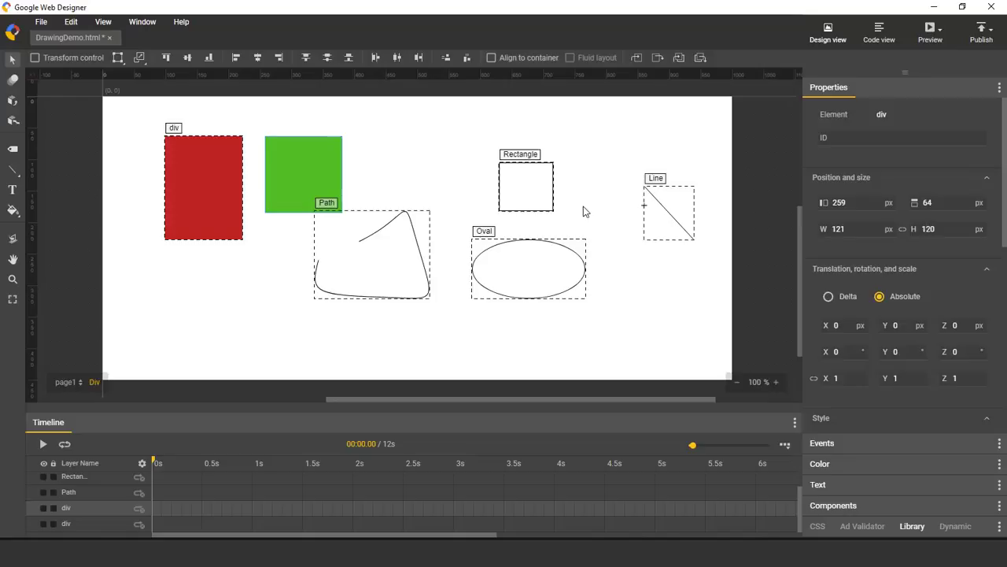
# Fill the oval with red #CA1717
pyautogui.click(522, 273)
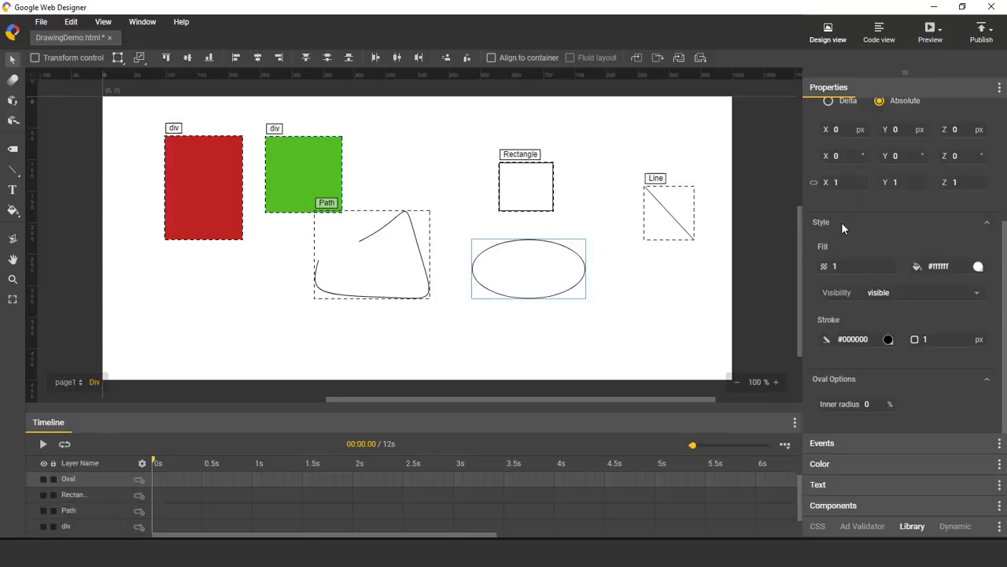
pyautogui.click(977, 268)
pyautogui.click(913, 334)
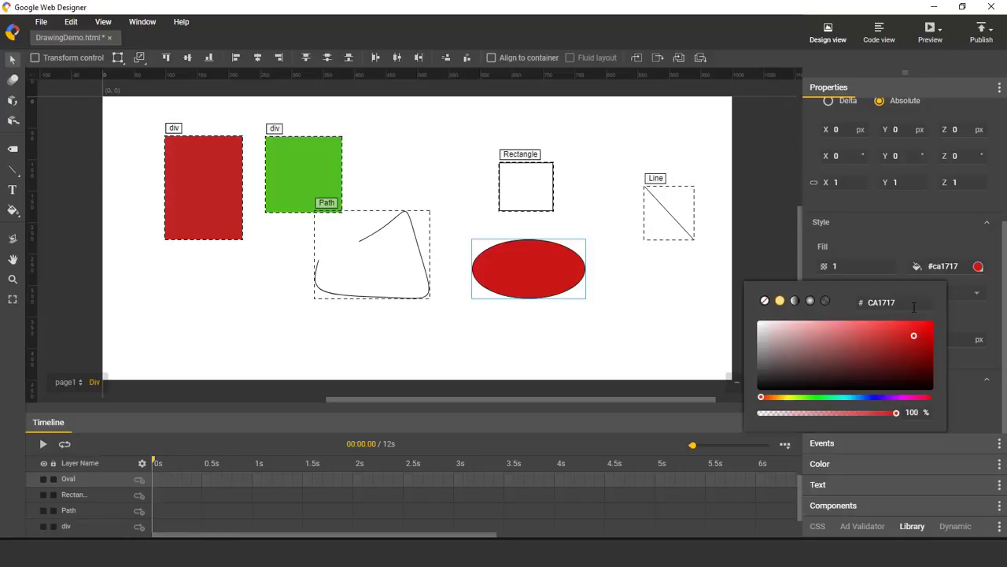
pyautogui.press('Escape')
# Set the oval's inner radius to 70% to make a ring
pyautogui.click(873, 403)
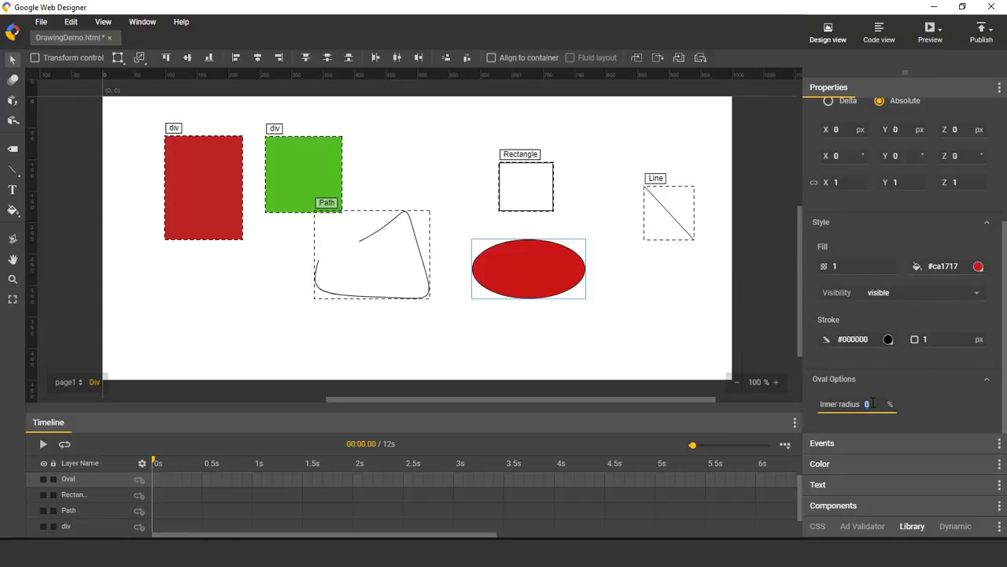
pyautogui.scroll(10, 873, 403)
pyautogui.scroll(20, 873, 403)
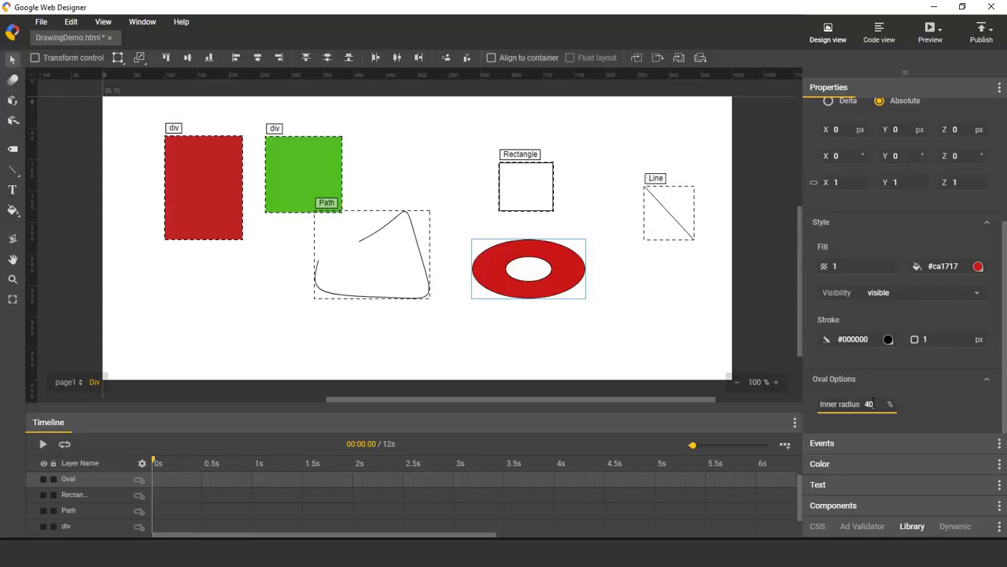
pyautogui.scroll(15, 873, 403)
pyautogui.scroll(15, 873, 403)
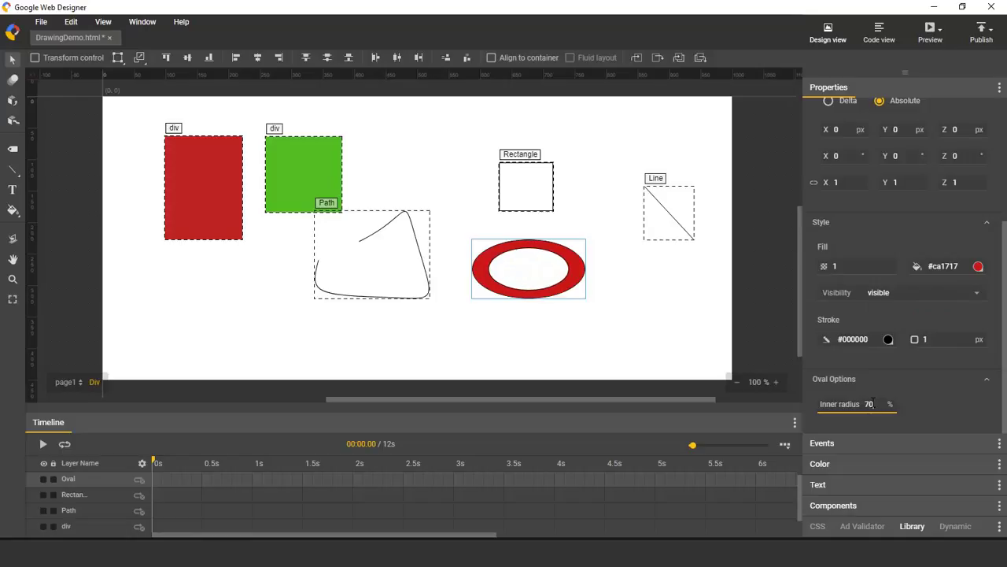
pyautogui.click(16, 63)
# Turn on View > 3D grid and switch to the 3D stage rotation tool
pyautogui.click(103, 22)
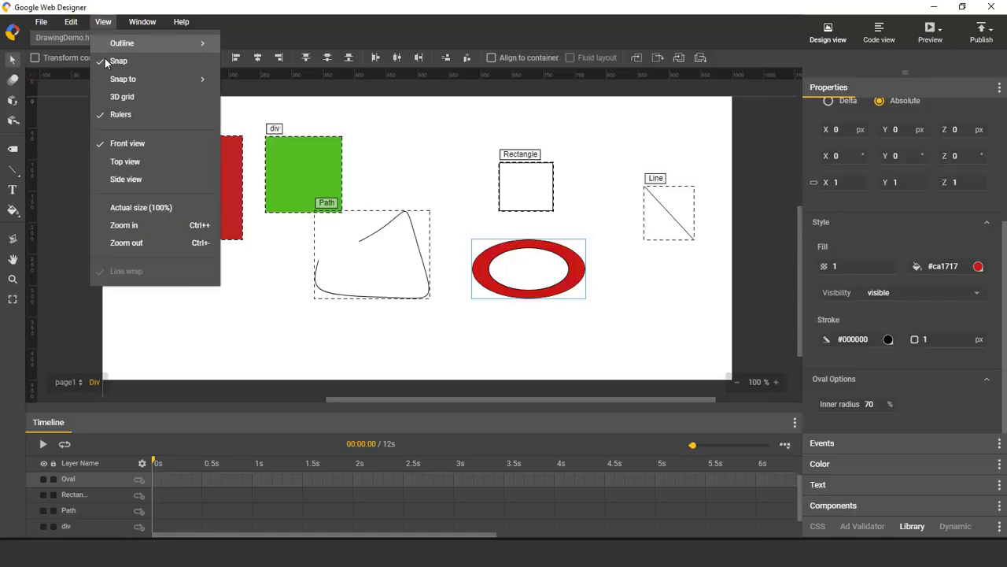
pyautogui.click(131, 95)
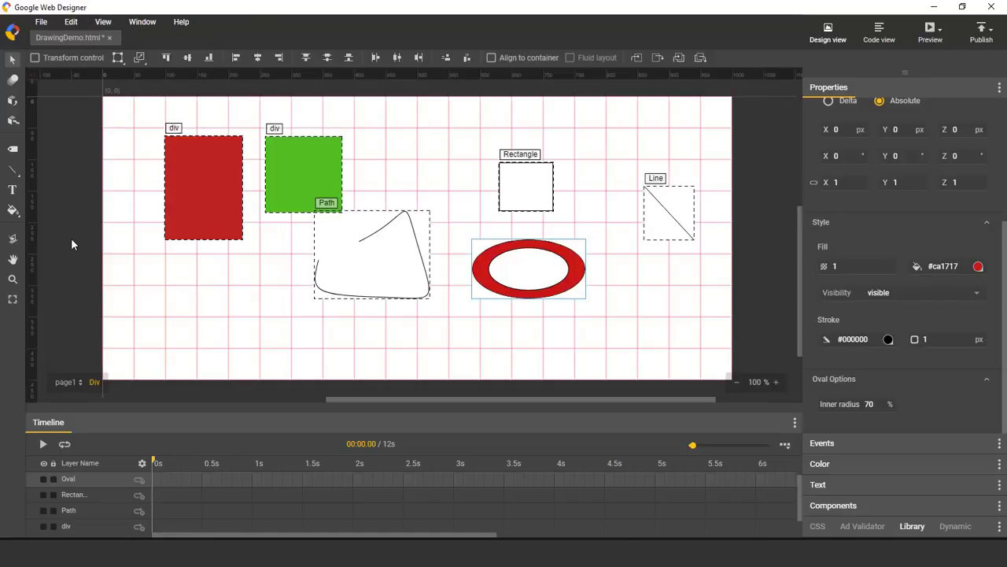
pyautogui.click(12, 238)
# Tilt the stage and draw a 150×150 red square on the grid's side wall
pyautogui.moveTo(149, 268)
pyautogui.mouseDown()
pyautogui.moveTo(221, 253)
pyautogui.moveTo(197, 286)
pyautogui.moveTo(199, 272)
pyautogui.moveTo(256, 275)
pyautogui.moveTo(189, 254)
pyautogui.moveTo(232, 248)
pyautogui.moveTo(189, 292)
pyautogui.moveTo(164, 255)
pyautogui.moveTo(281, 267)
pyautogui.mouseUp()
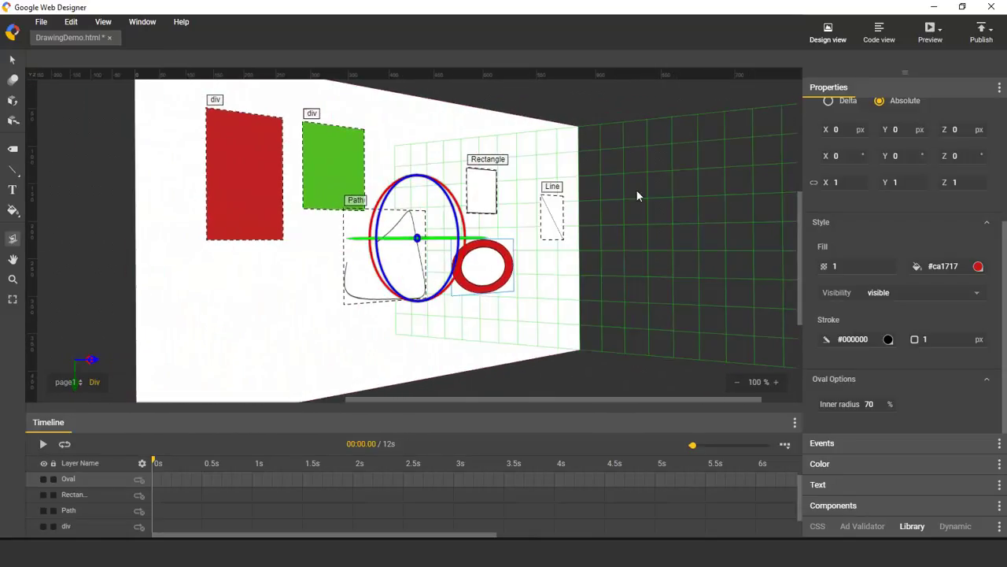
pyautogui.click(13, 149)
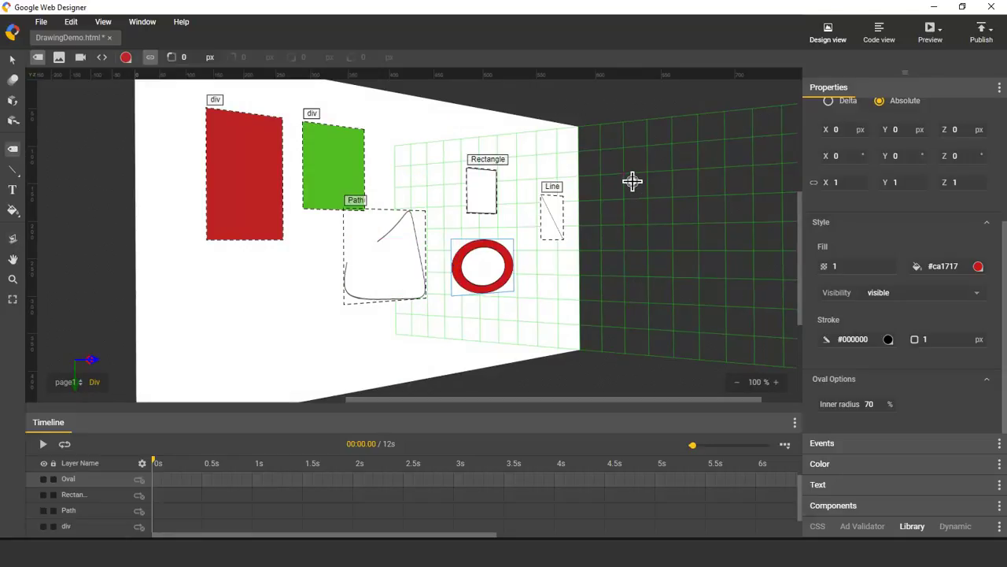
pyautogui.moveTo(624, 170); pyautogui.dragTo(699, 251)
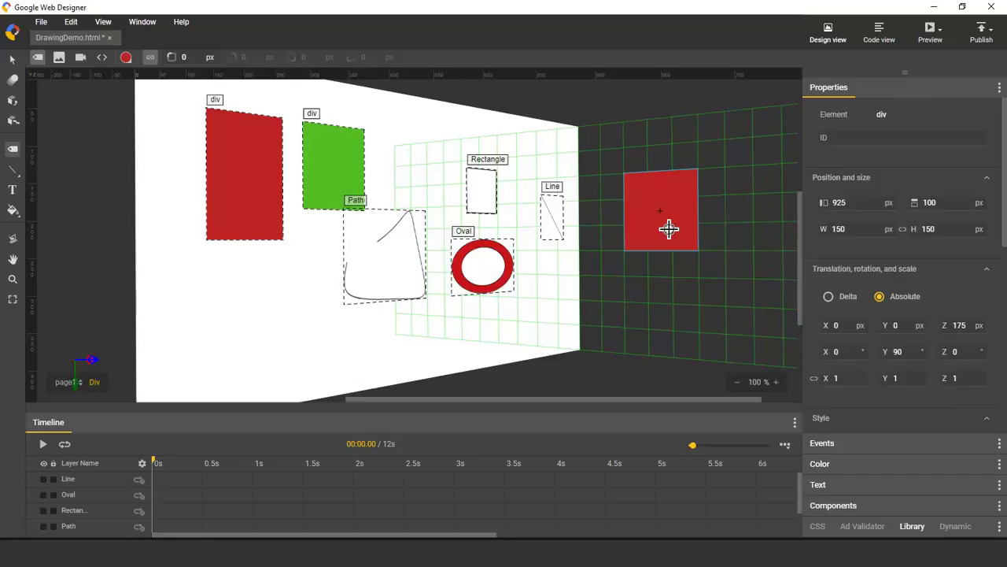
# Turn the stage to another angle, then reset it to the flat front view
pyautogui.click(12, 238)
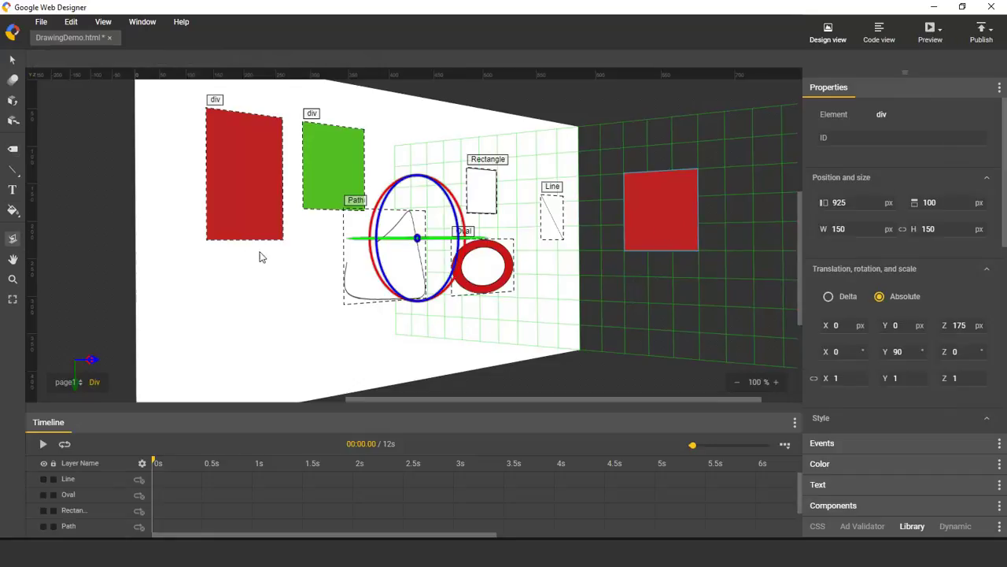
pyautogui.moveTo(262, 258)
pyautogui.mouseDown()
pyautogui.moveTo(337, 254)
pyautogui.moveTo(188, 256)
pyautogui.mouseUp()
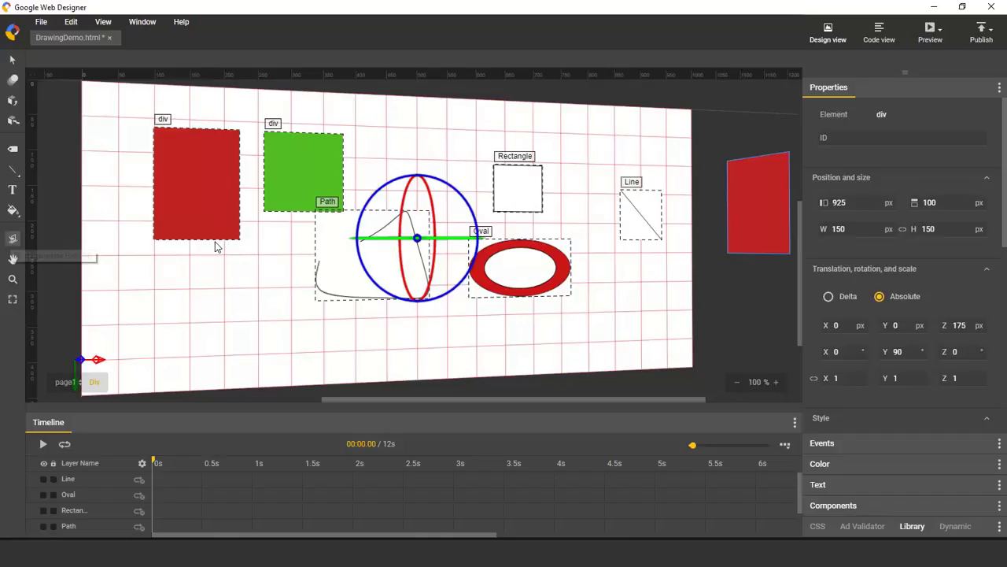
pyautogui.doubleClick(12, 240)
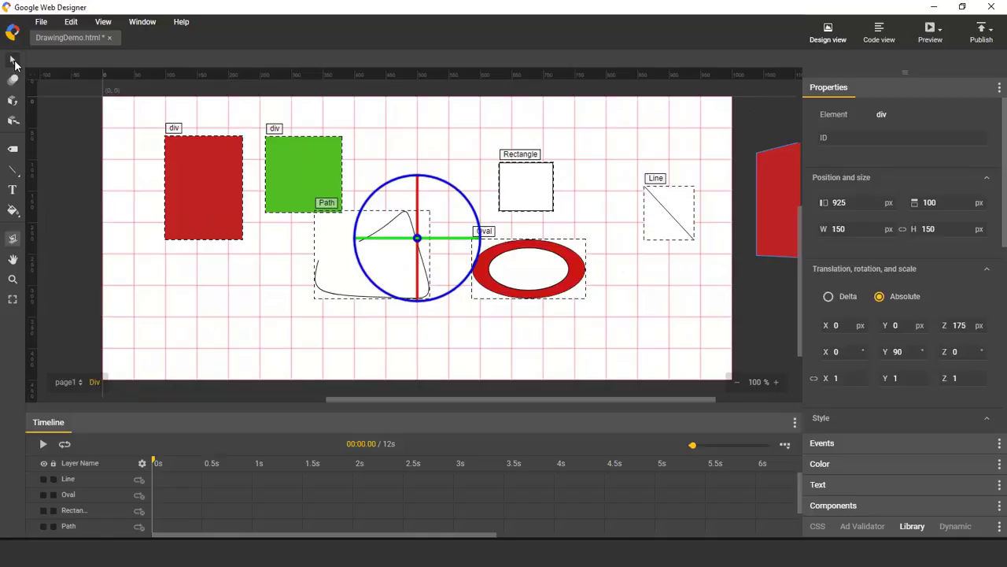
pyautogui.click(11, 101)
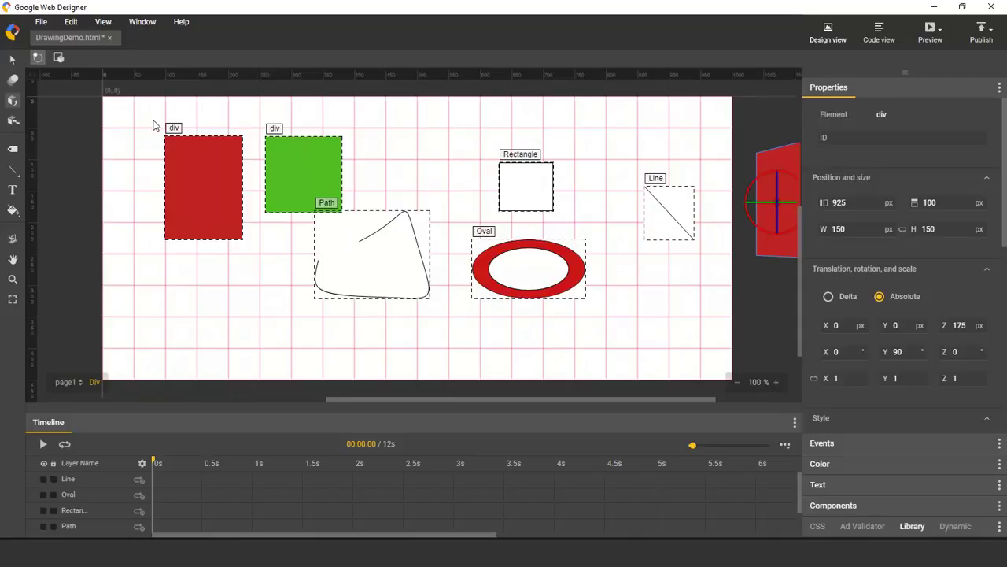
# Rotate the tall red div to -23.46° X, 26.82° Y, -48.58° Z using local and global axes
pyautogui.click(179, 152)
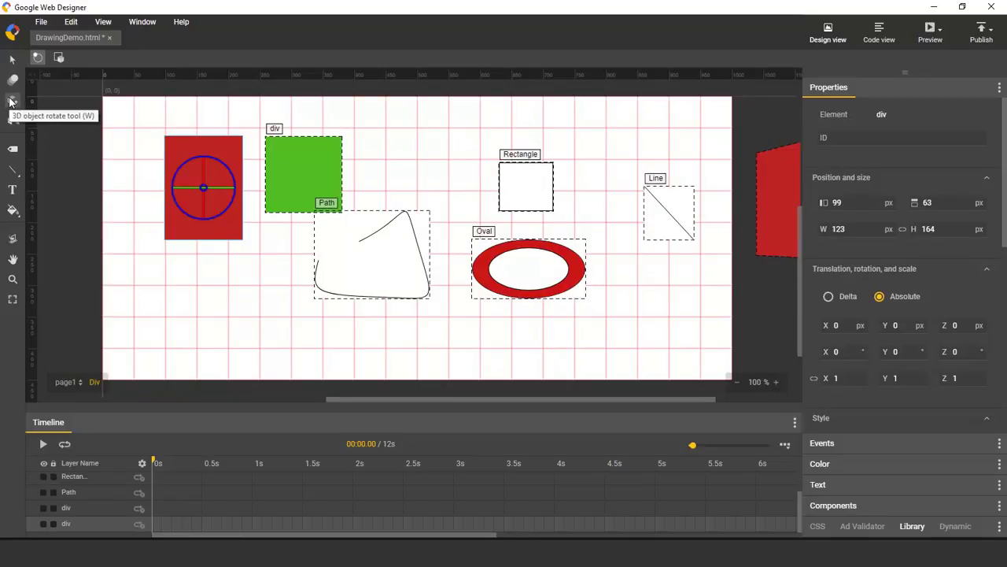
pyautogui.moveTo(175, 144)
pyautogui.mouseDown()
pyautogui.moveTo(210, 174)
pyautogui.moveTo(271, 172)
pyautogui.moveTo(262, 172)
pyautogui.mouseUp()
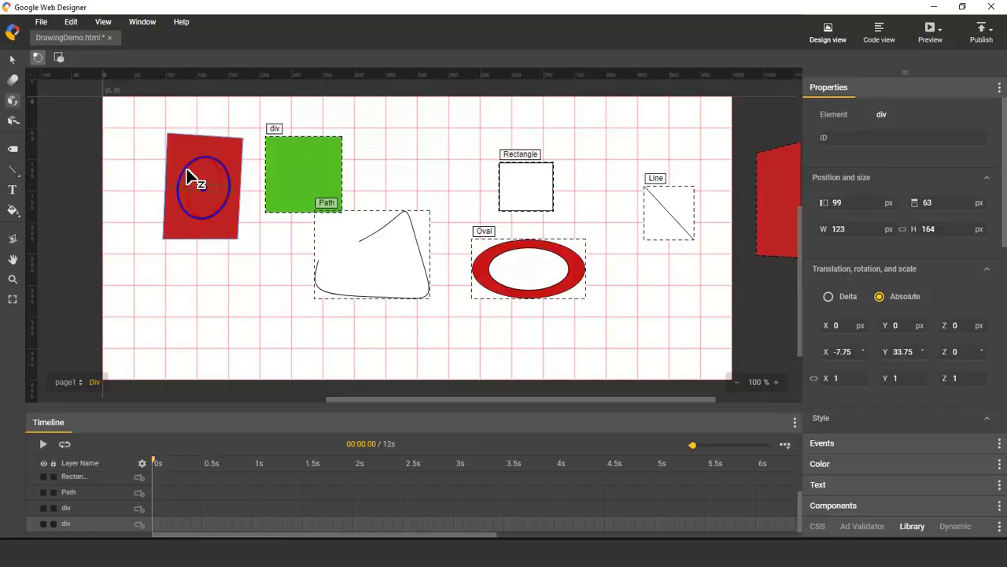
pyautogui.moveTo(186, 170); pyautogui.dragTo(197, 229)
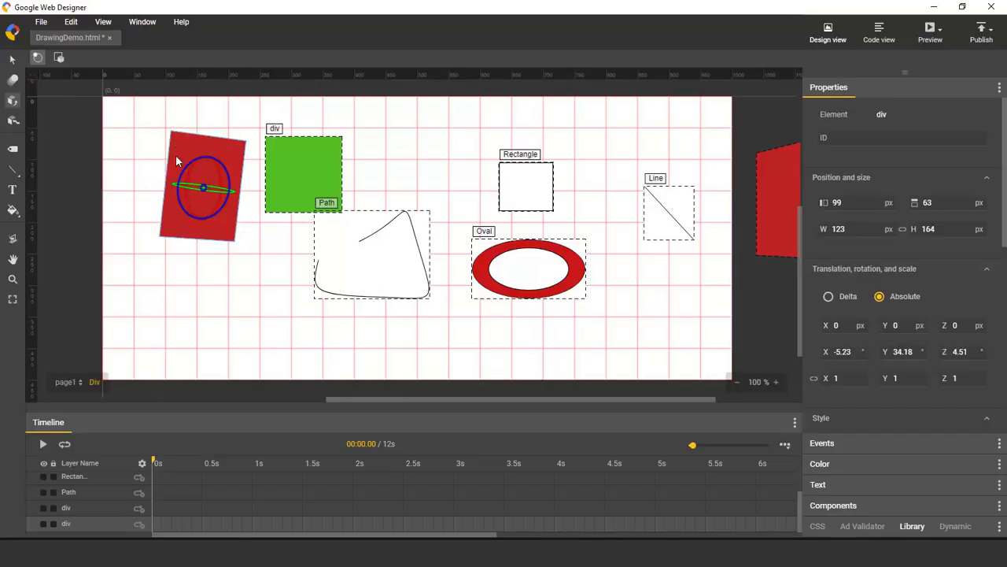
pyautogui.click(37, 58)
pyautogui.moveTo(198, 164); pyautogui.dragTo(199, 178)
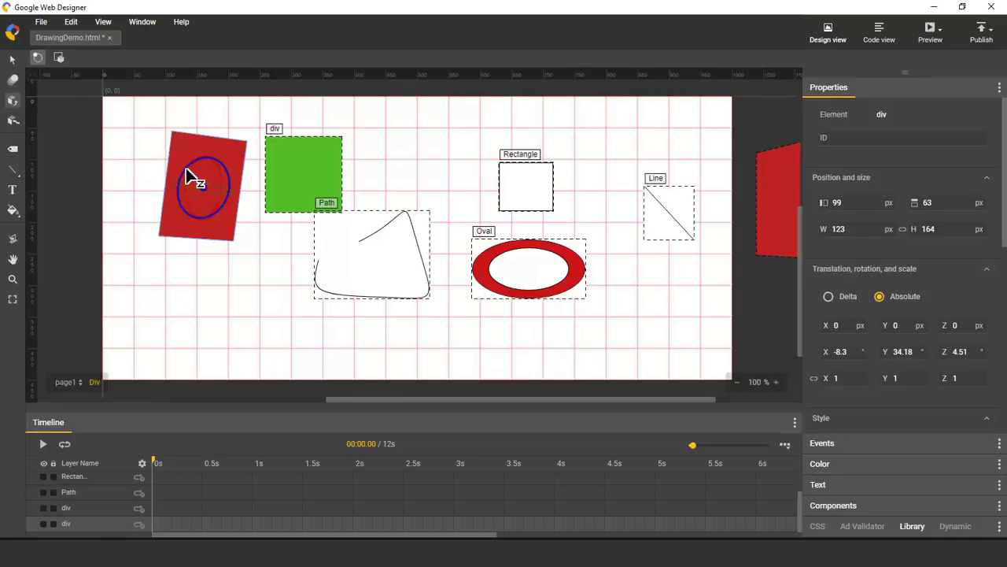
pyautogui.moveTo(198, 175)
pyautogui.mouseDown()
pyautogui.moveTo(200, 167)
pyautogui.moveTo(177, 185)
pyautogui.mouseUp()
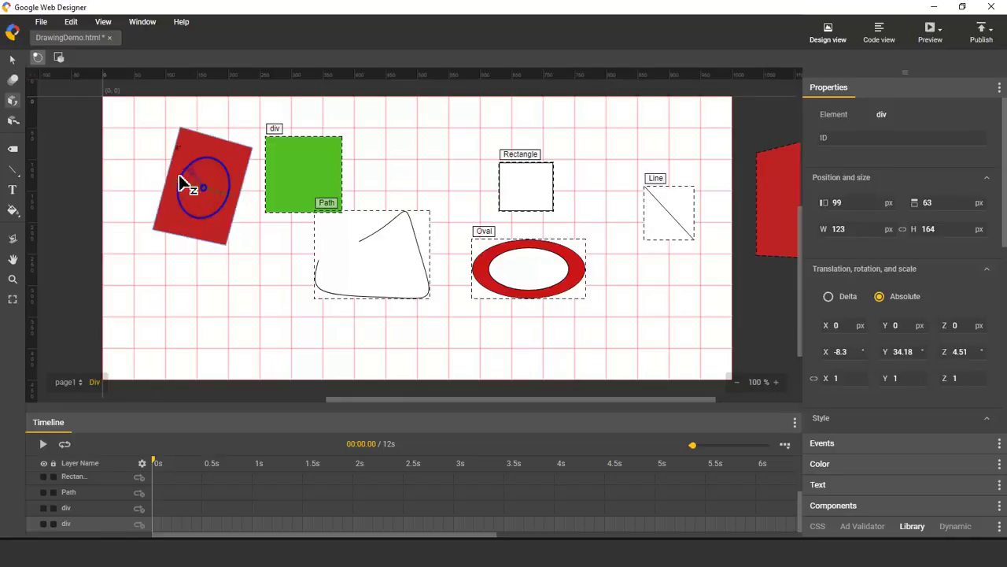
pyautogui.click(59, 59)
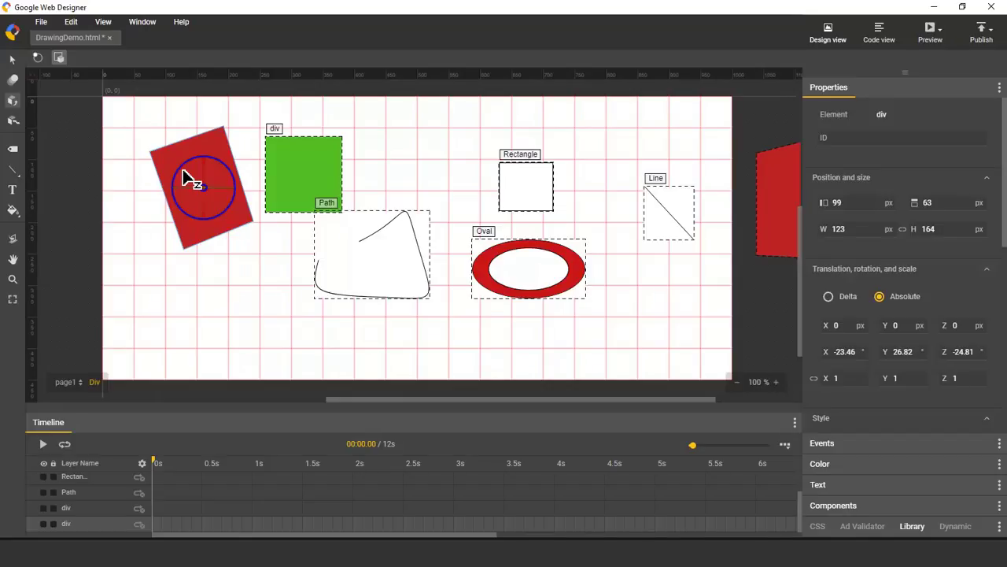
pyautogui.moveTo(184, 172); pyautogui.dragTo(171, 194)
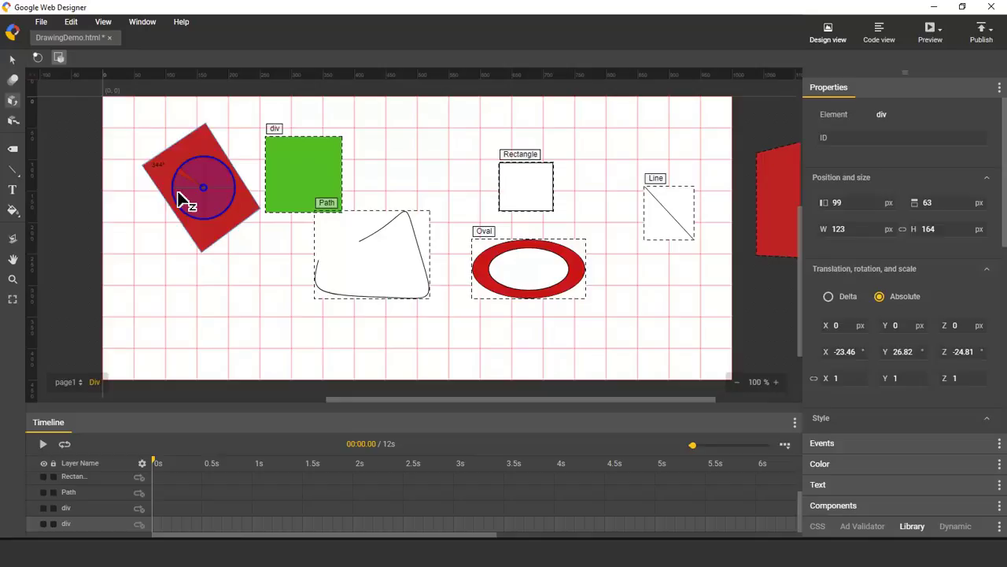
pyautogui.moveTo(172, 193); pyautogui.dragTo(175, 184)
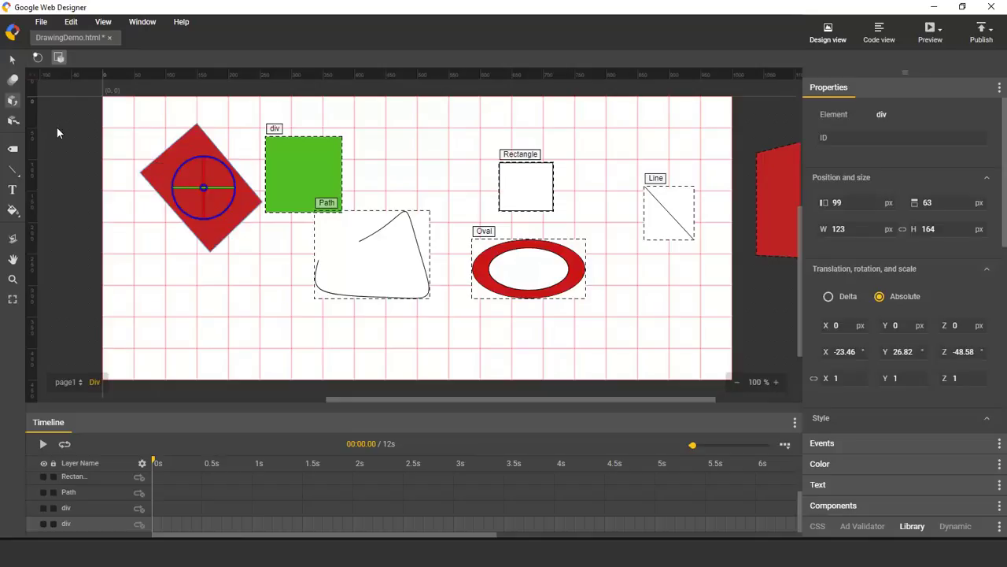
# Translate the red div in 3D along global X/Y, then its local axes, to 2, 29, -6 px
pyautogui.click(14, 124)
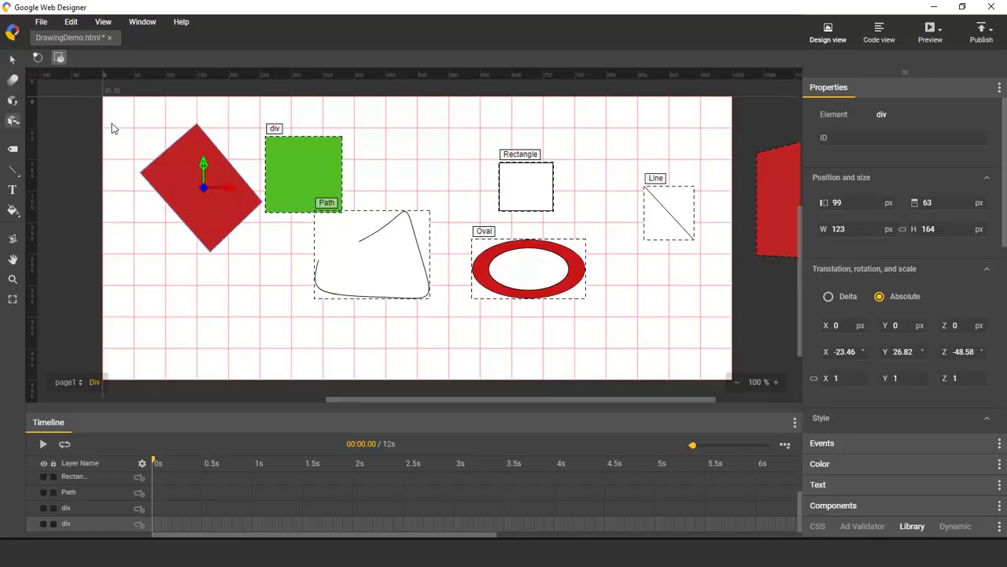
pyautogui.moveTo(213, 186); pyautogui.dragTo(230, 195)
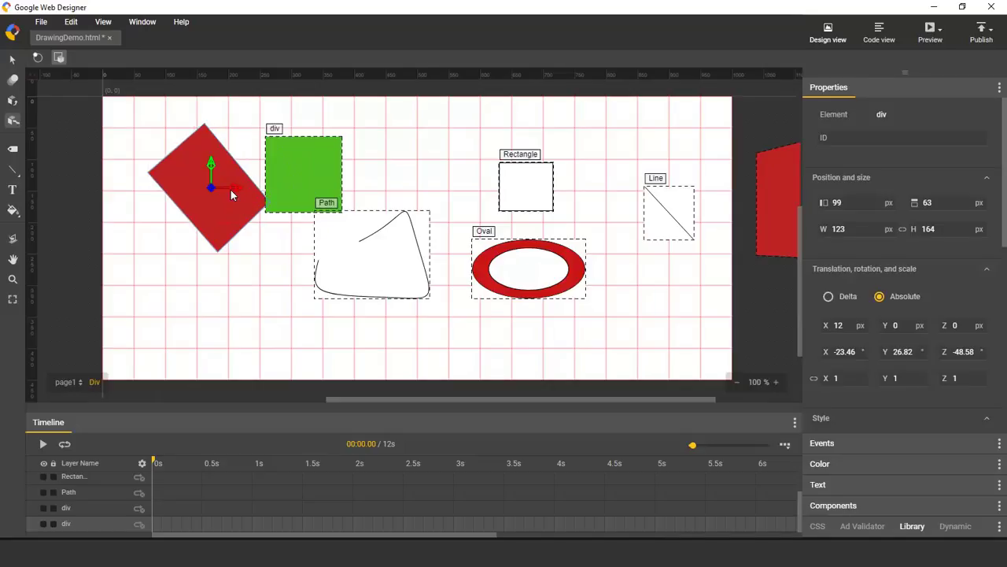
pyautogui.moveTo(211, 162); pyautogui.dragTo(213, 174)
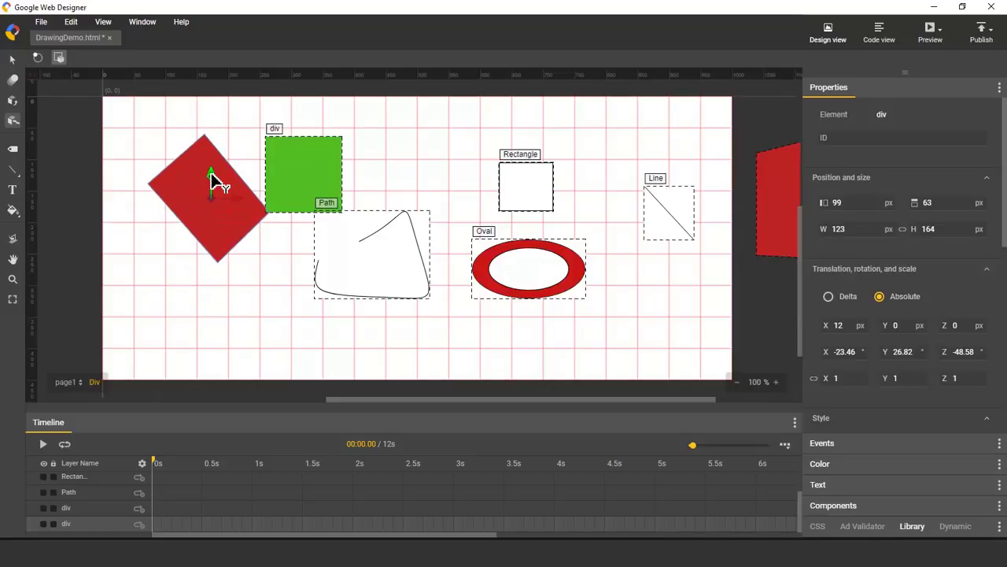
pyautogui.click(60, 59)
pyautogui.click(38, 57)
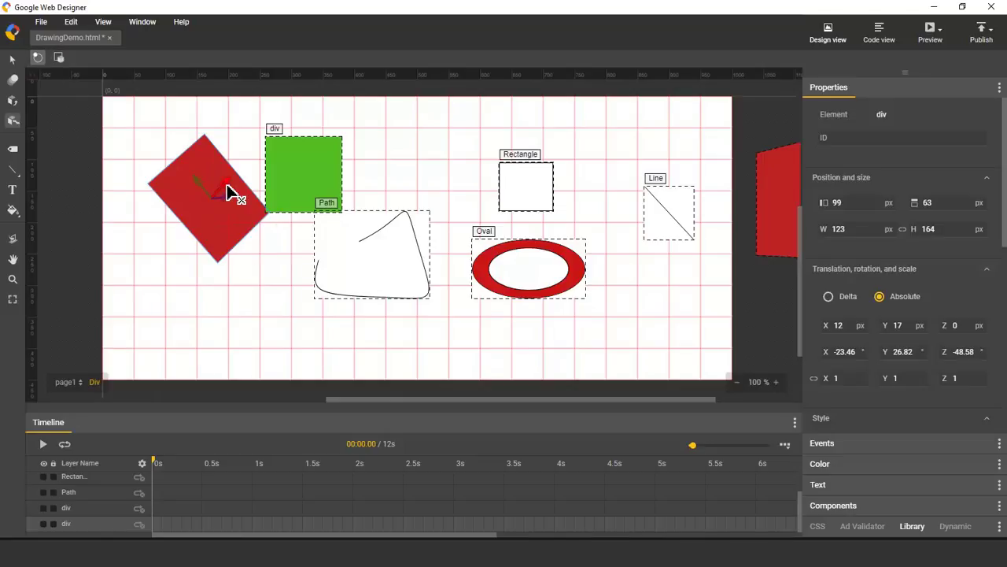
pyautogui.moveTo(227, 184)
pyautogui.mouseDown()
pyautogui.moveTo(228, 211)
pyautogui.moveTo(236, 202)
pyautogui.moveTo(191, 213)
pyautogui.moveTo(207, 191)
pyautogui.moveTo(172, 198)
pyautogui.mouseUp()
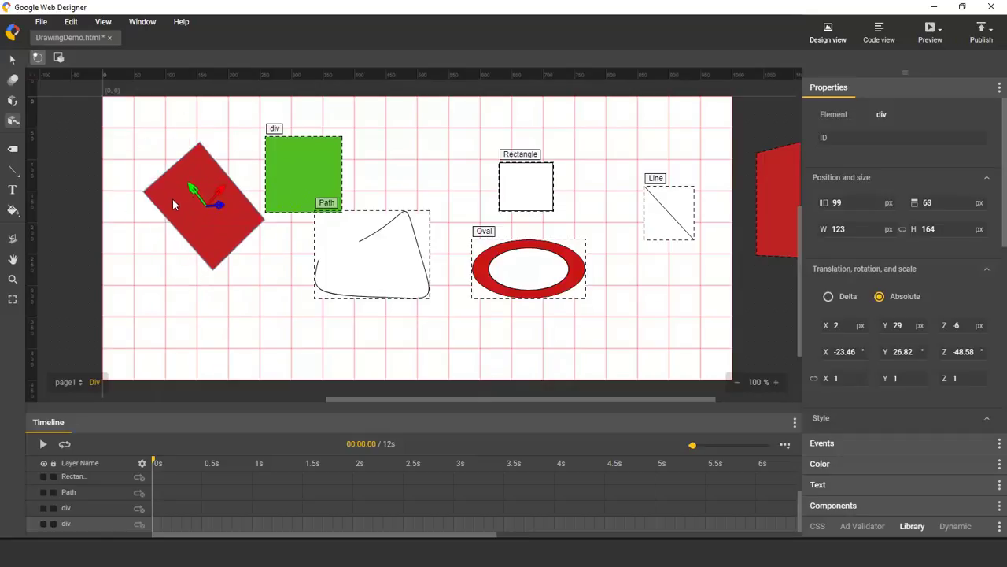
# Snap the red div's corner to the green div's corner (302, -61, -57 px), then tilt the stage to check
pyautogui.click(12, 60)
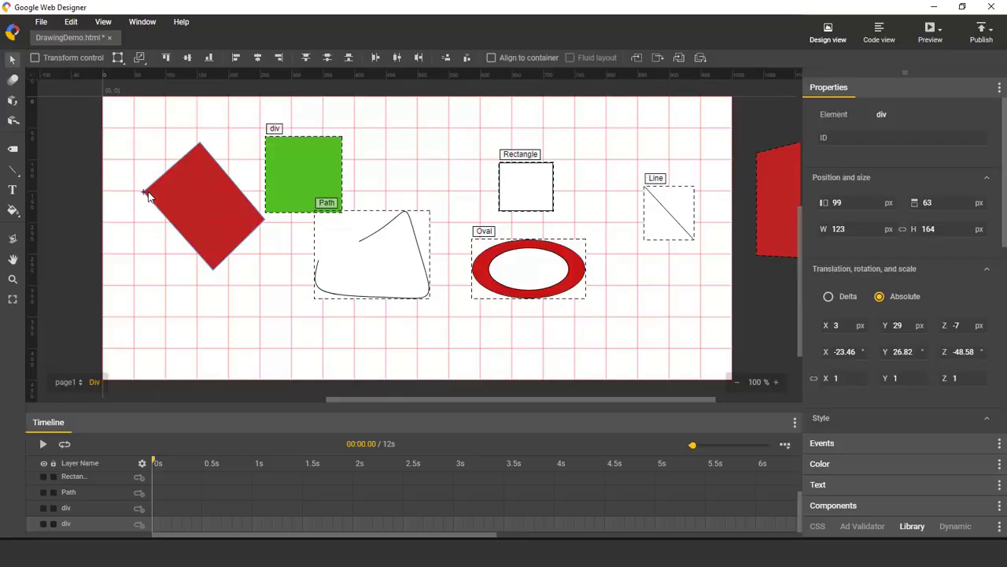
pyautogui.moveTo(147, 193); pyautogui.dragTo(342, 146)
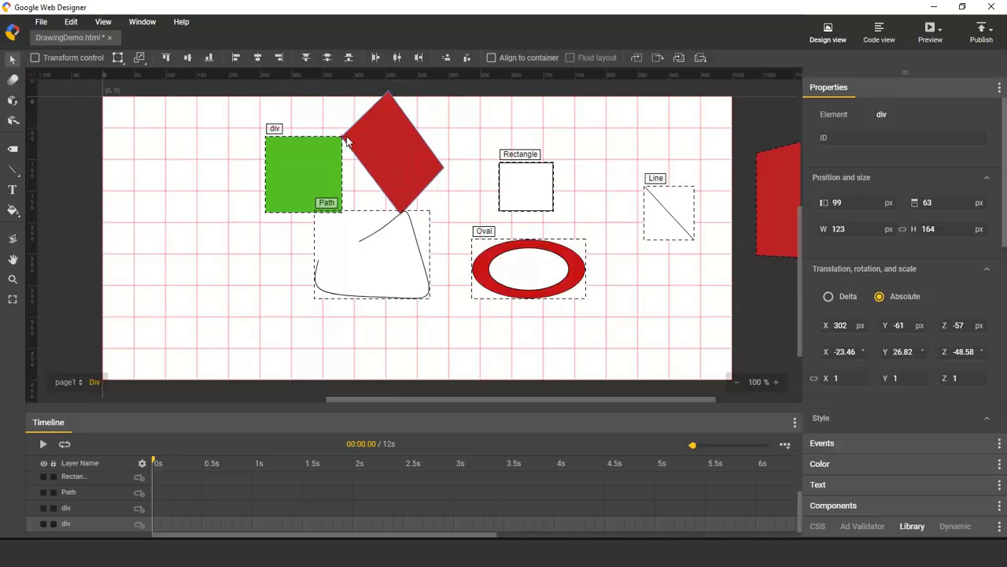
pyautogui.click(19, 238)
pyautogui.moveTo(178, 216)
pyautogui.mouseDown()
pyautogui.moveTo(203, 236)
pyautogui.moveTo(211, 301)
pyautogui.moveTo(171, 308)
pyautogui.moveTo(250, 247)
pyautogui.moveTo(196, 236)
pyautogui.moveTo(220, 216)
pyautogui.moveTo(199, 226)
pyautogui.mouseUp()
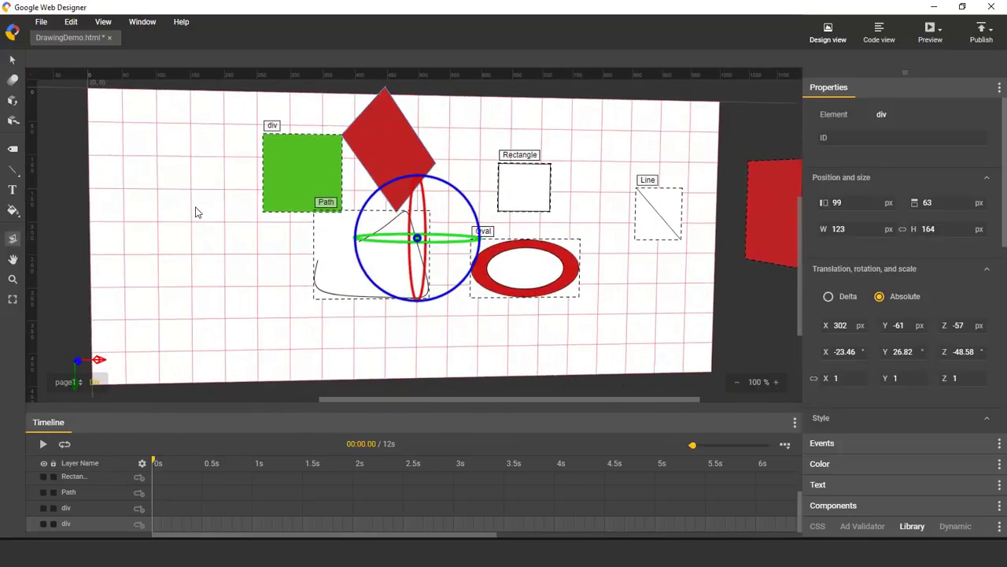